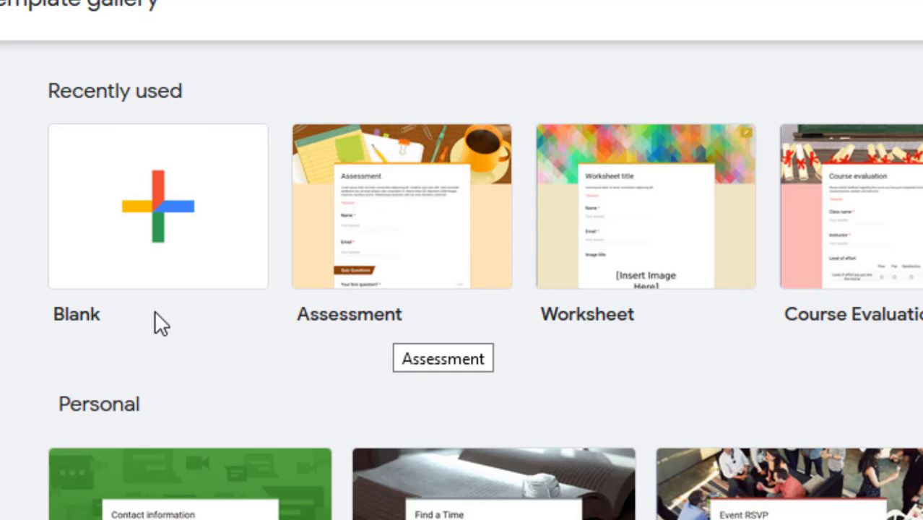
Create a blank form and title it "Grammar assessment"
left_click(159, 182)
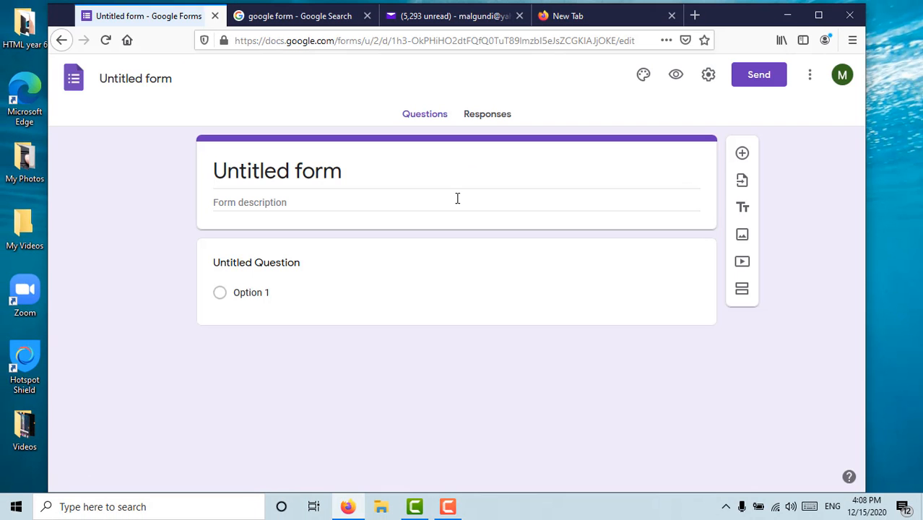
left_click(302, 170)
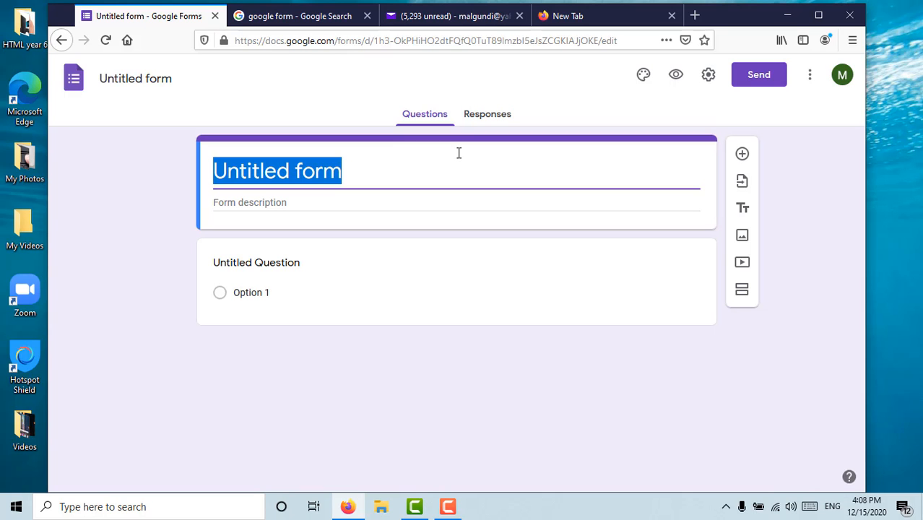
type("Gr")
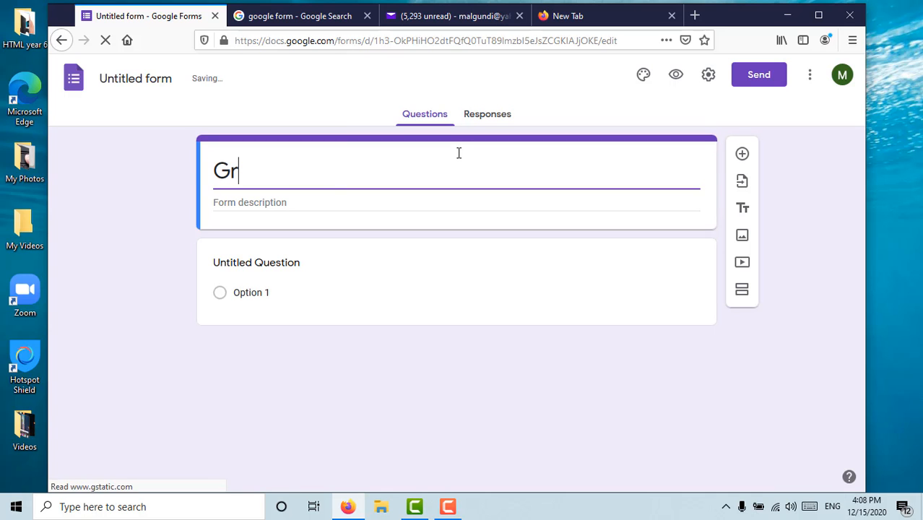
type("ammar ")
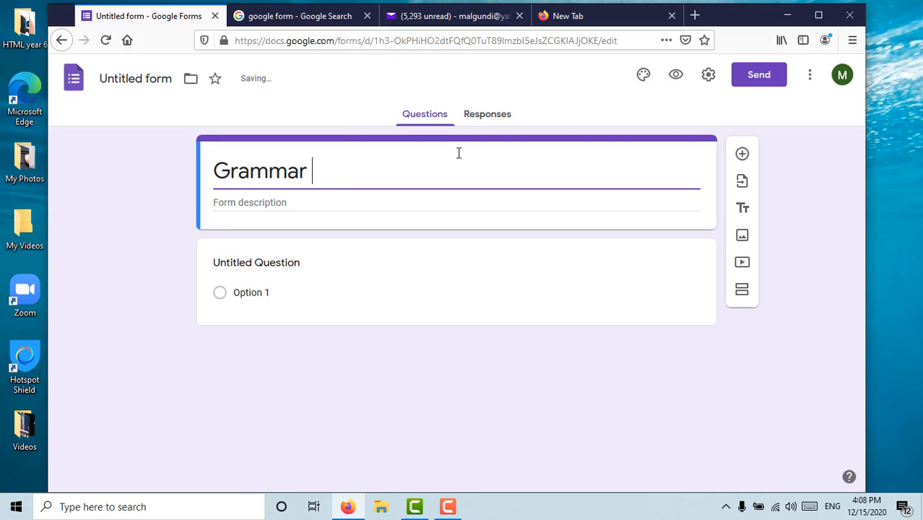
type("assessment")
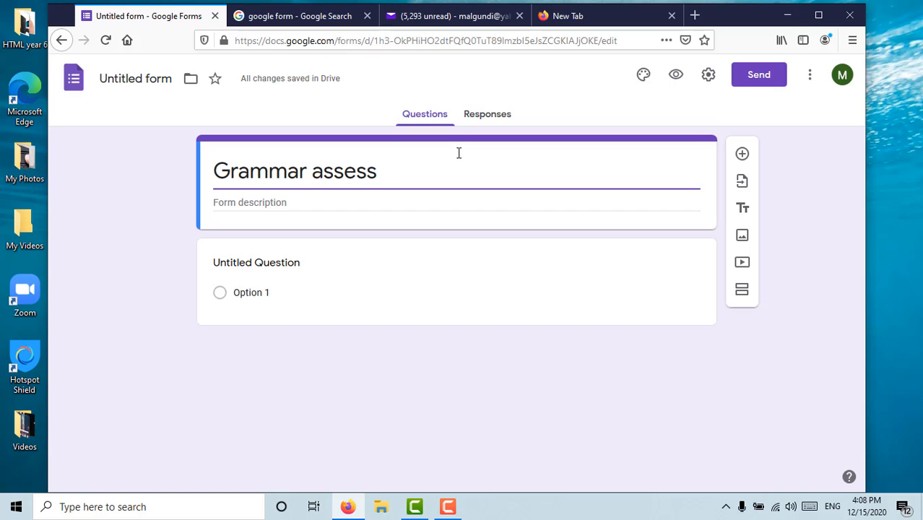
left_click(258, 208)
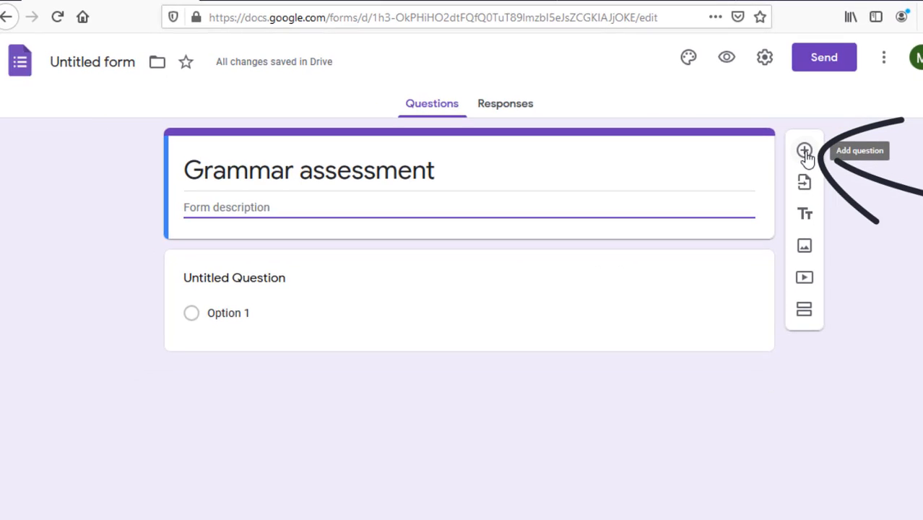
Add a short-answer question "Student name:" below the form header and make it required
left_click(807, 168)
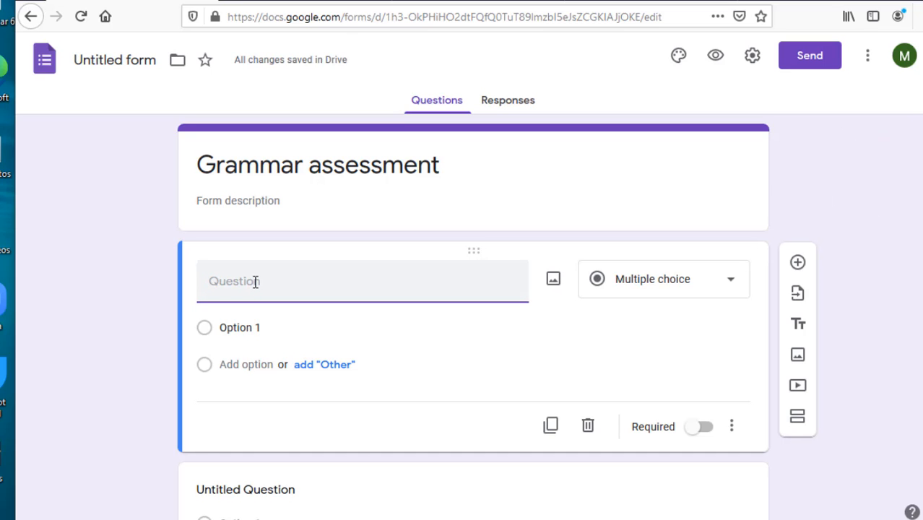
type("Stu")
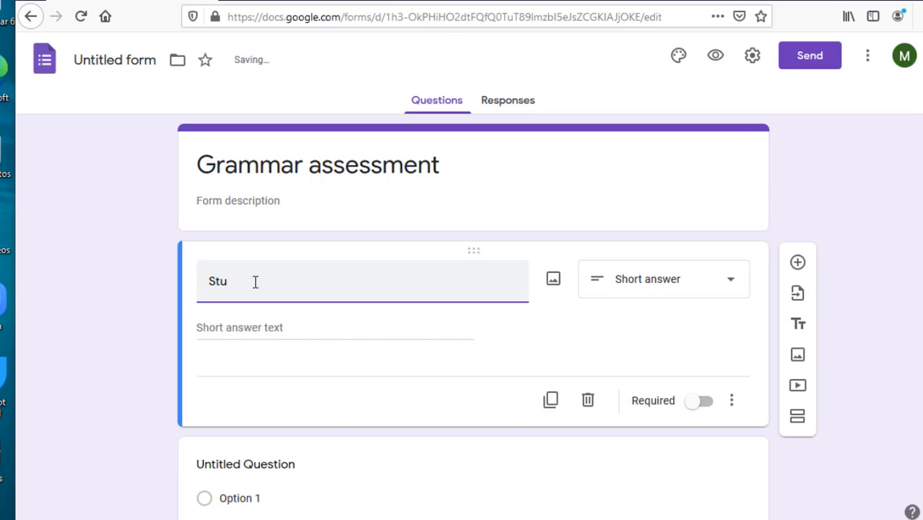
type("dent")
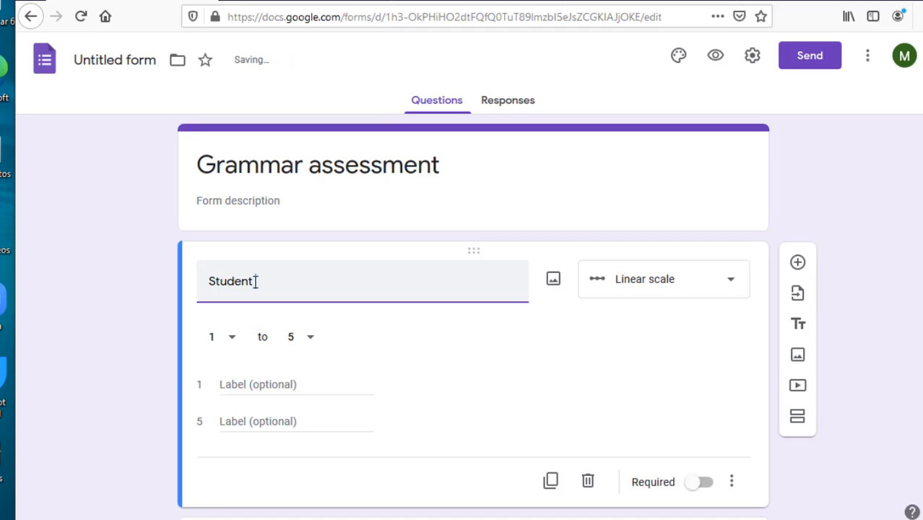
type(" name:")
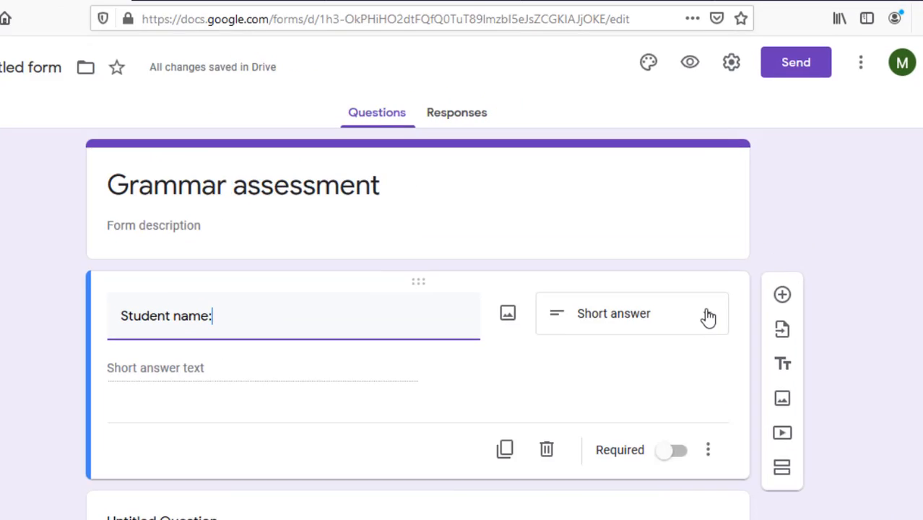
left_click(732, 282)
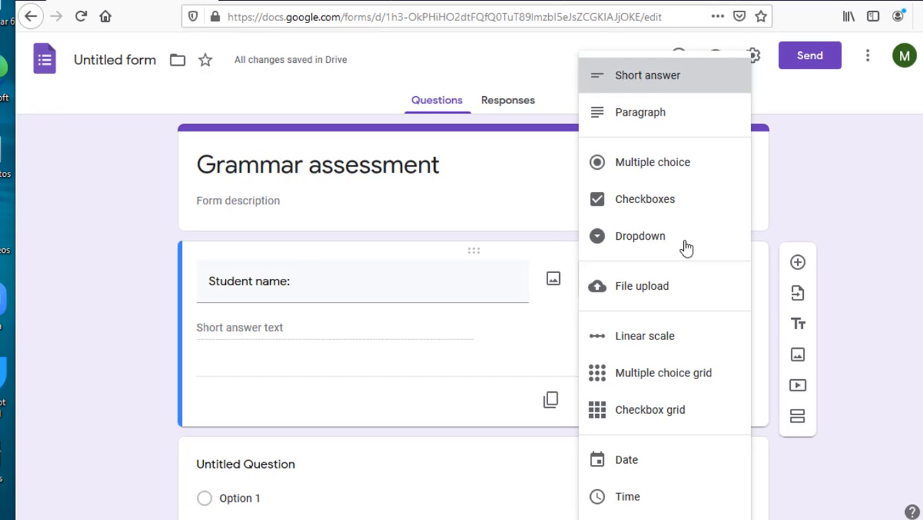
key("Escape")
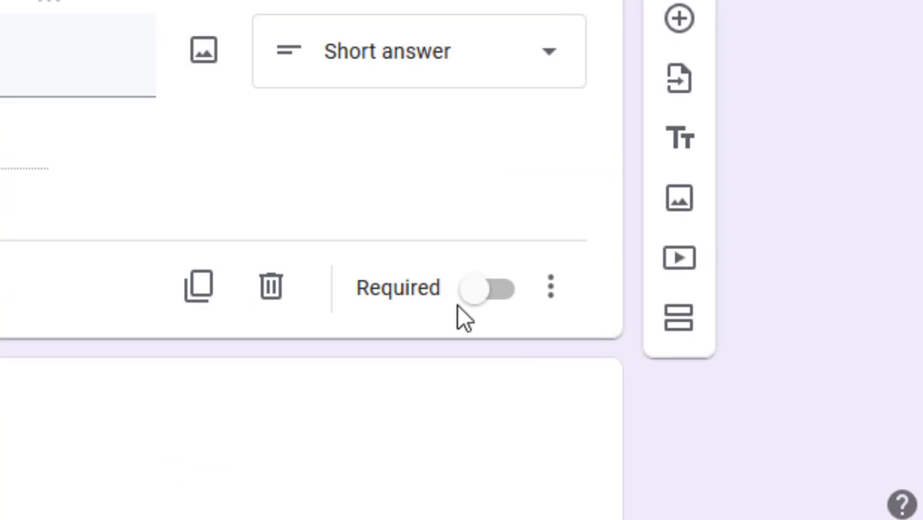
left_click(497, 291)
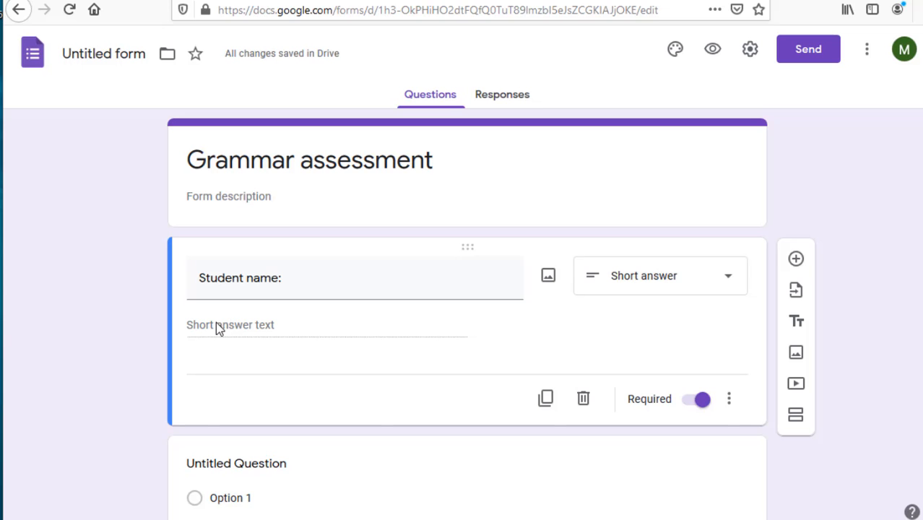
Add a required multiple-choice question "Year group" with the options Year 3, Year 4 and Year 5
left_click(796, 260)
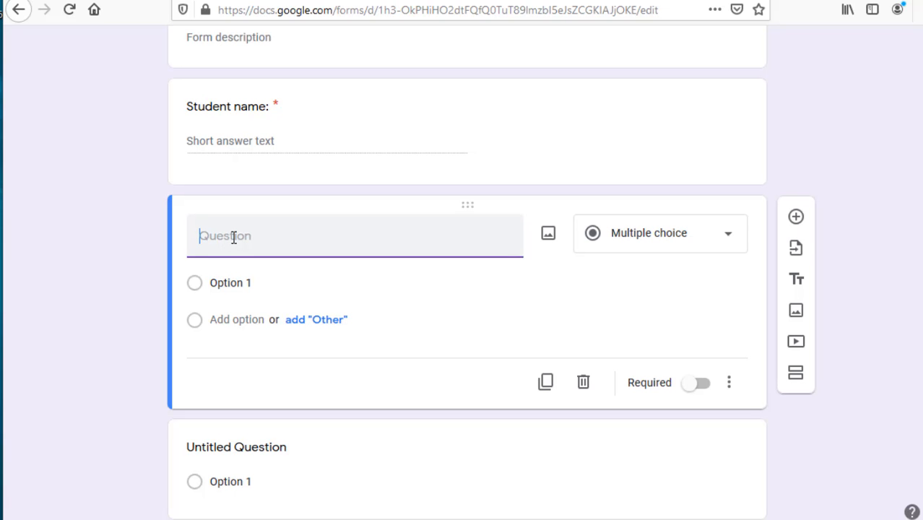
type("Year group")
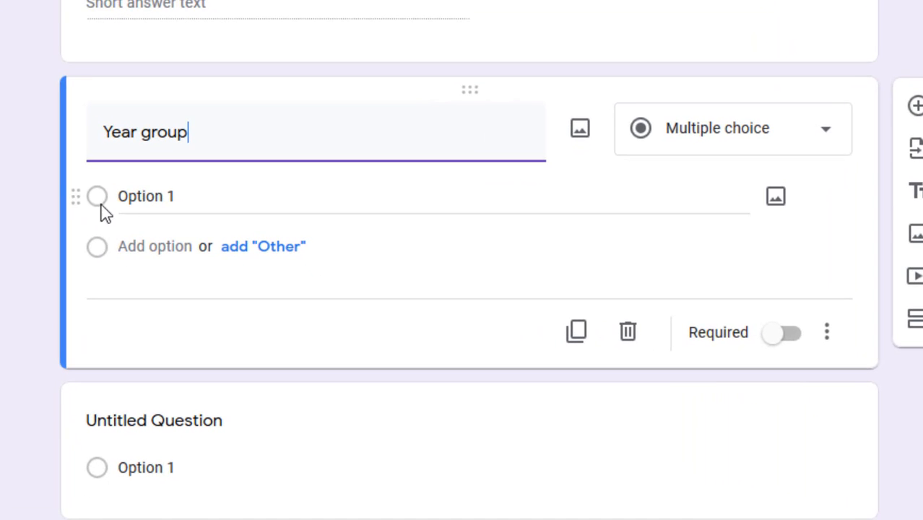
left_click(125, 197)
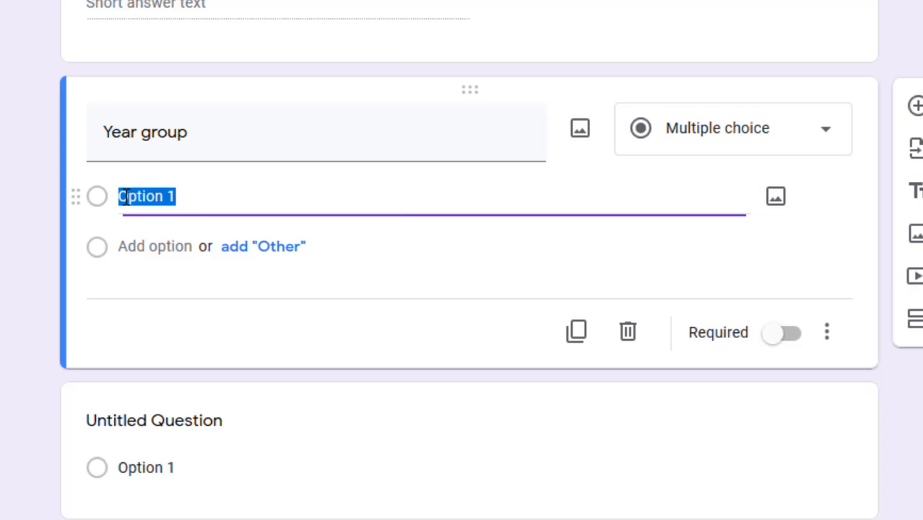
type("Year 3")
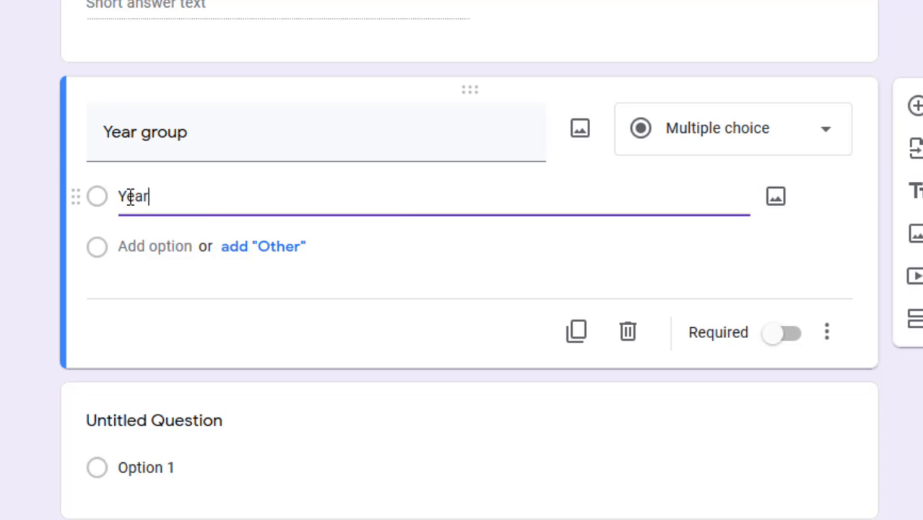
left_click(138, 246)
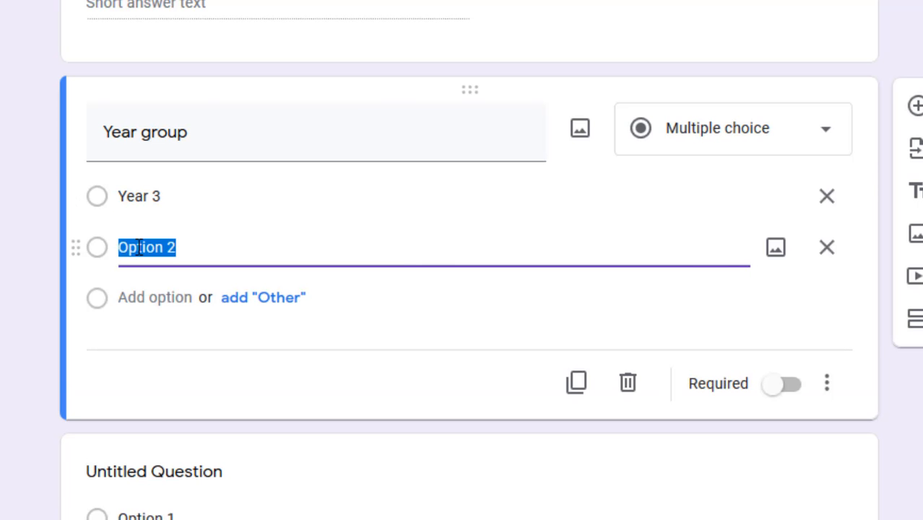
type("Year 4")
left_click(159, 297)
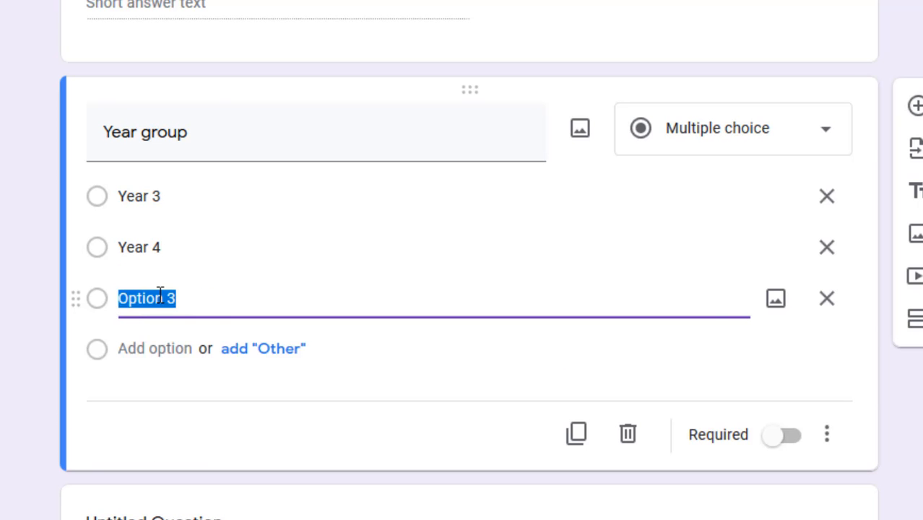
type("Year 5")
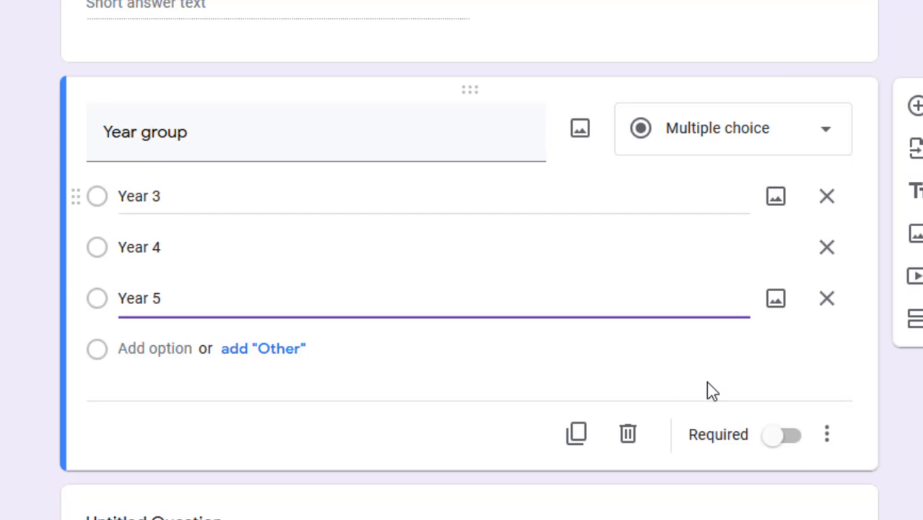
left_click(785, 440)
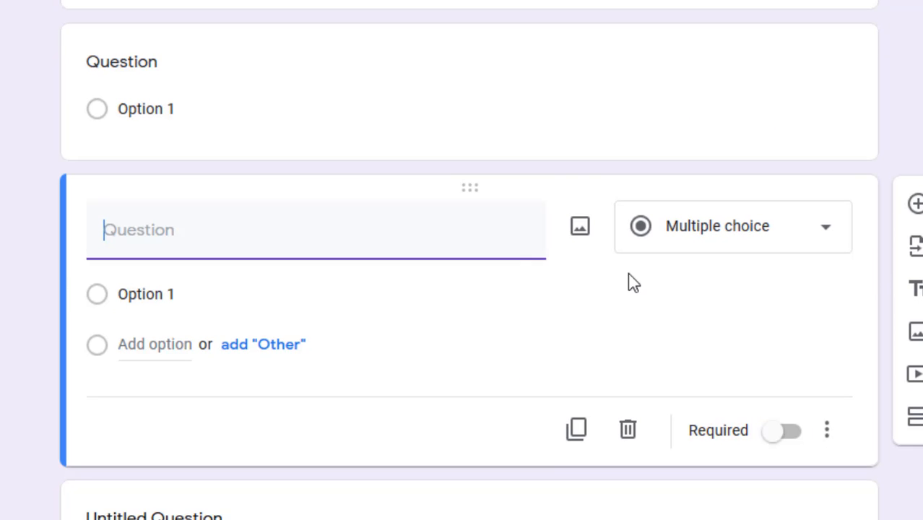
Add a multiple-choice question "Capital of Sudan" with the options Cairo, Paris and Khartoum
scroll(628, 278, "down", 2)
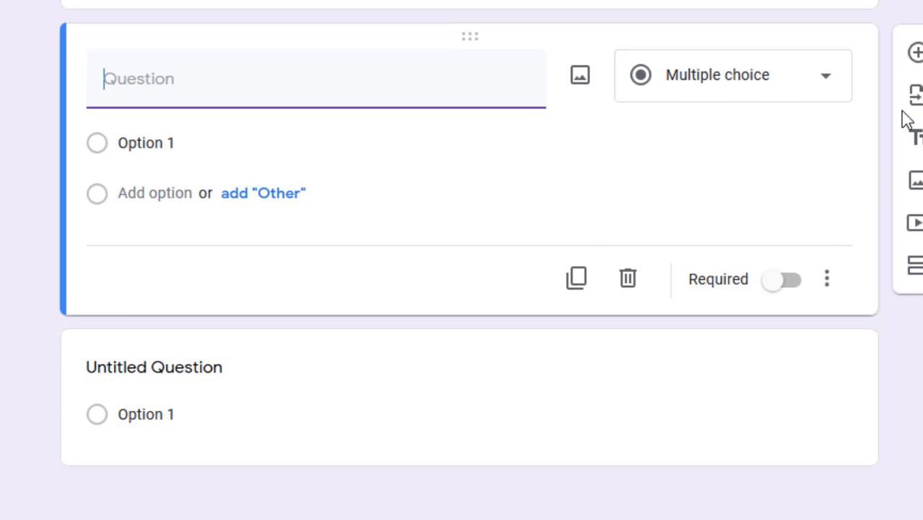
left_click(916, 54)
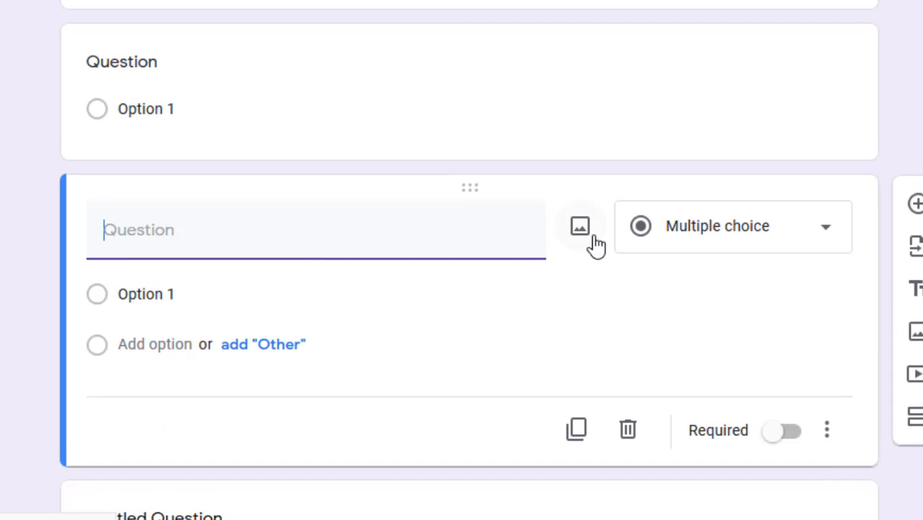
left_click(813, 132)
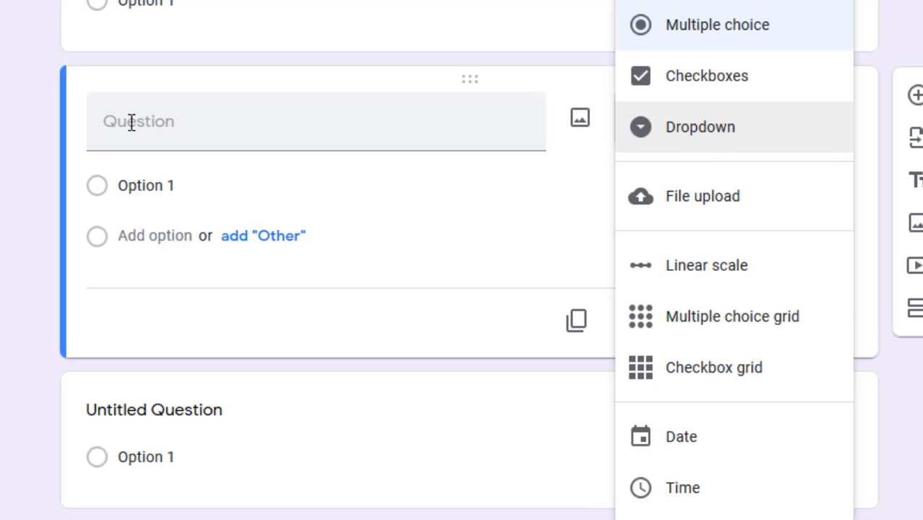
left_click(163, 127)
type("Cap")
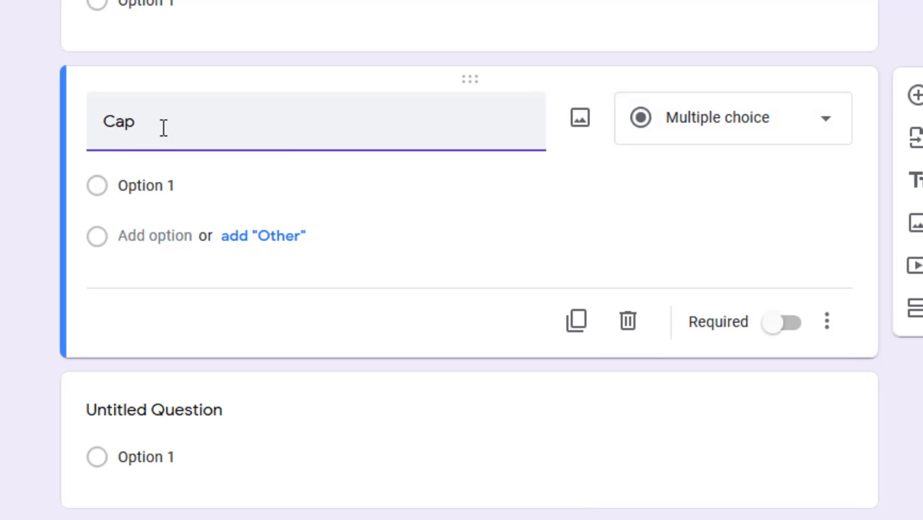
type("ital of")
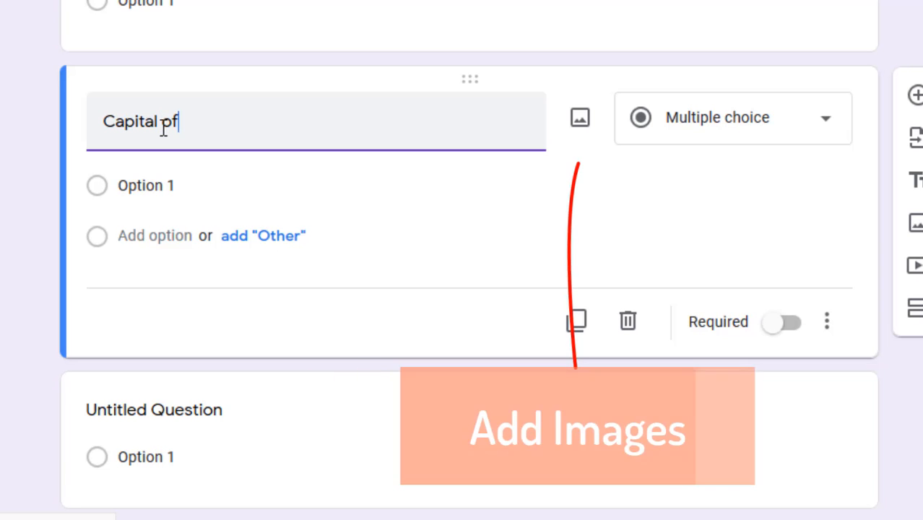
type(" Sudan")
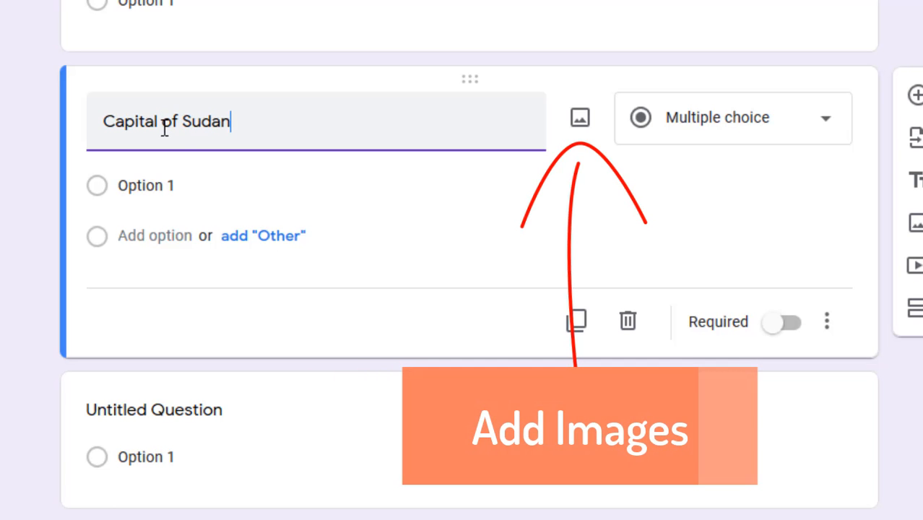
left_click(140, 186)
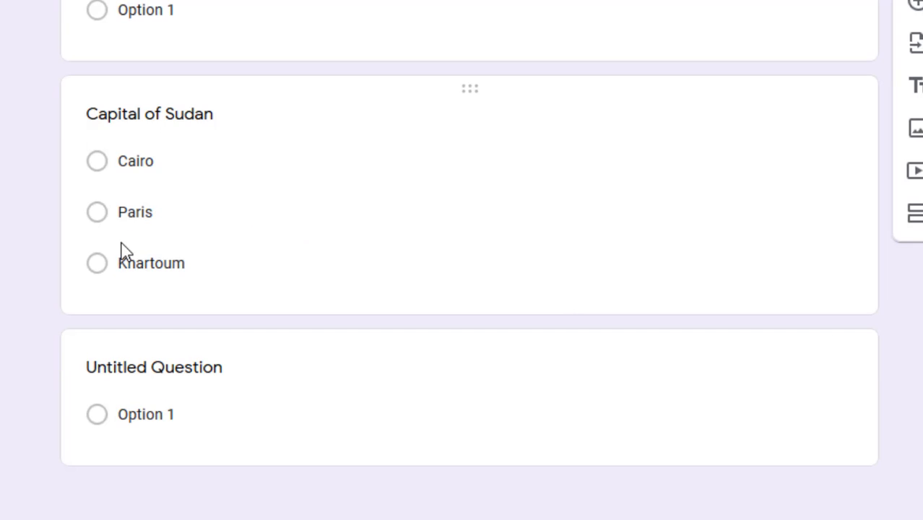
Delete the blank question above the "Capital of Sudan" question
scroll(119, 252, "up", 2)
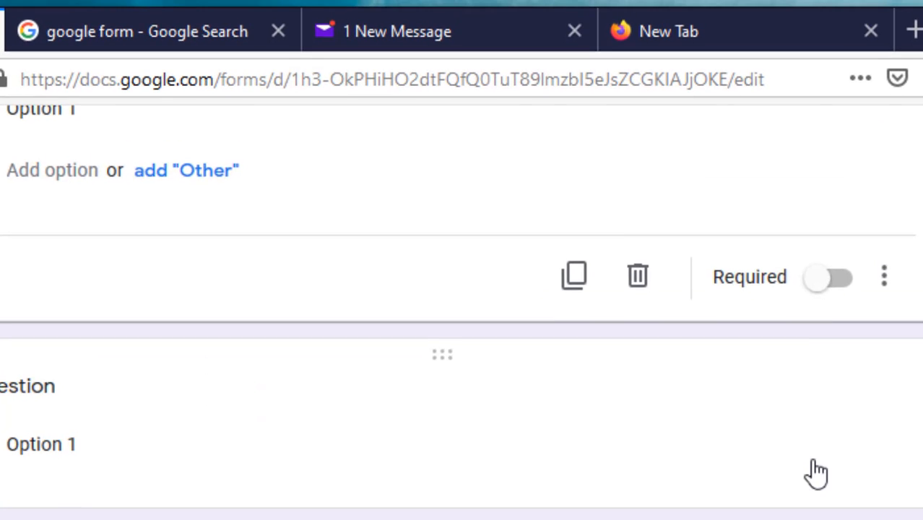
left_click(783, 149)
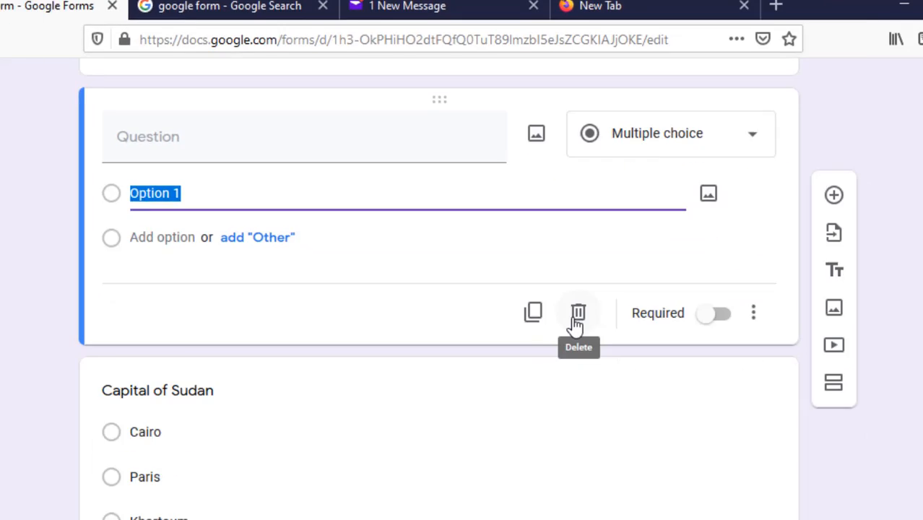
left_click(637, 463)
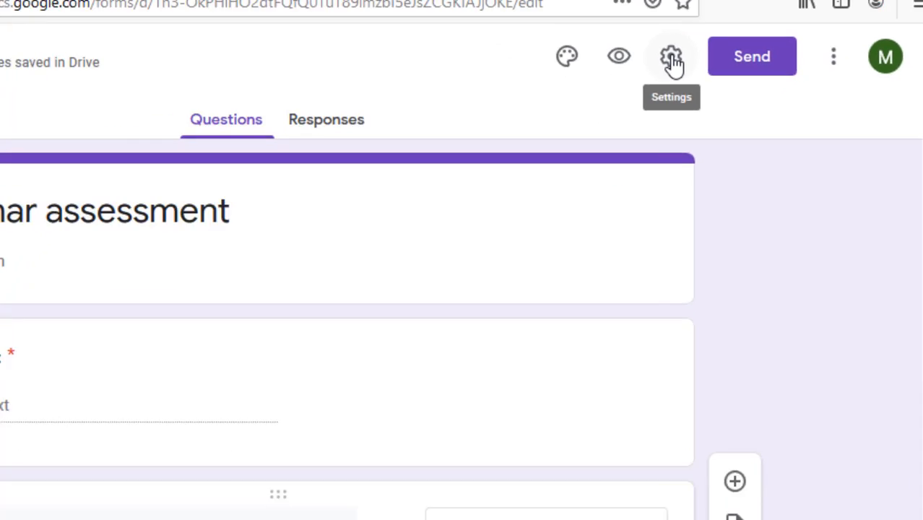
Make the form a quiz with grades released immediately after each submission, and save the settings
left_click(671, 58)
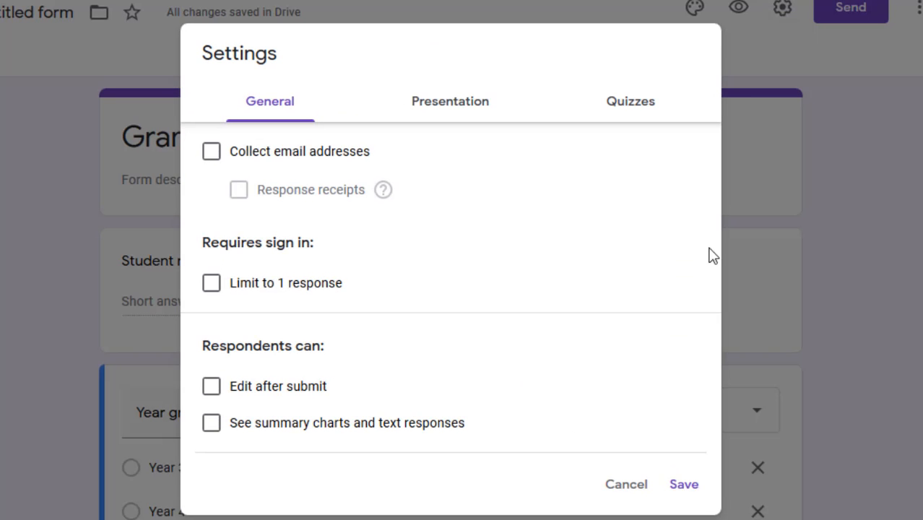
left_click(635, 112)
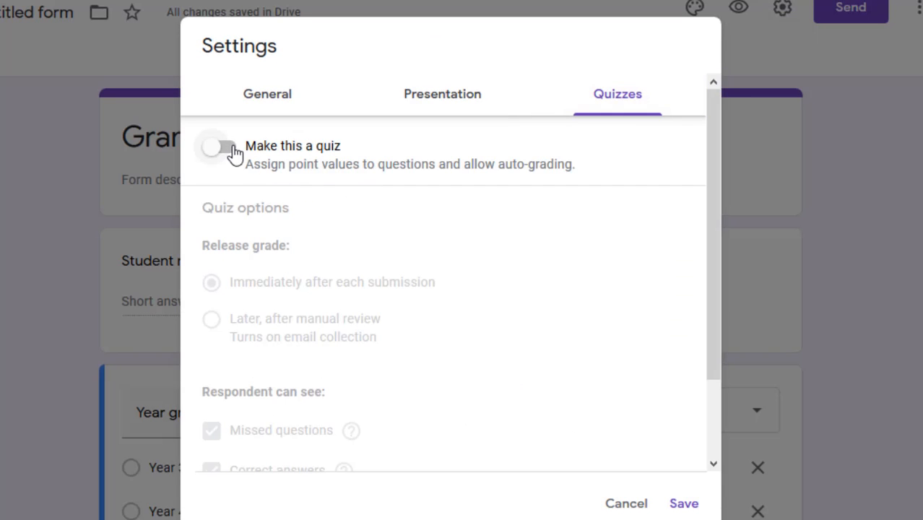
left_click(229, 150)
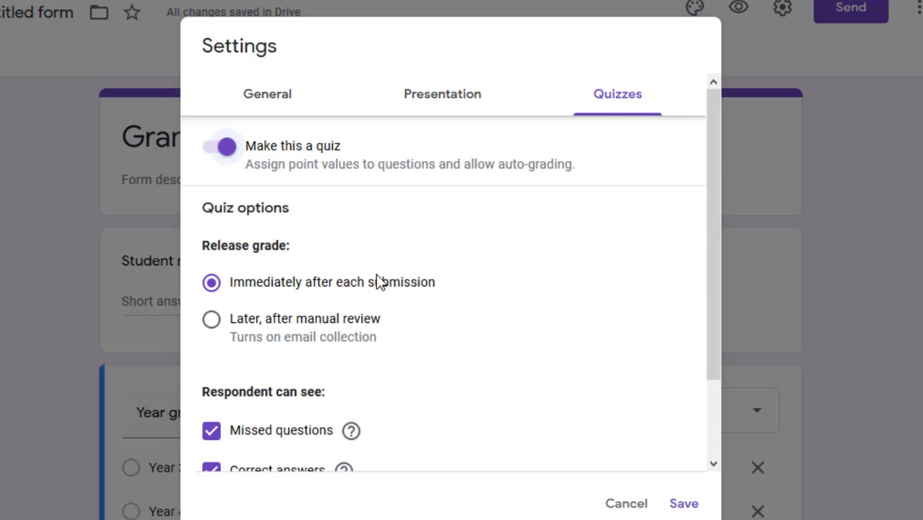
scroll(423, 285, "down", 1)
scroll(422, 286, "down", 1)
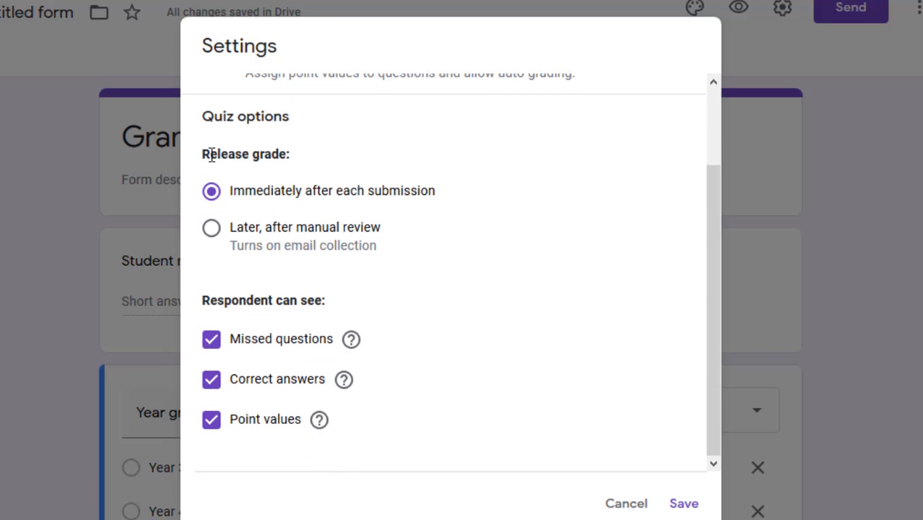
left_click_drag(207, 152, 294, 159)
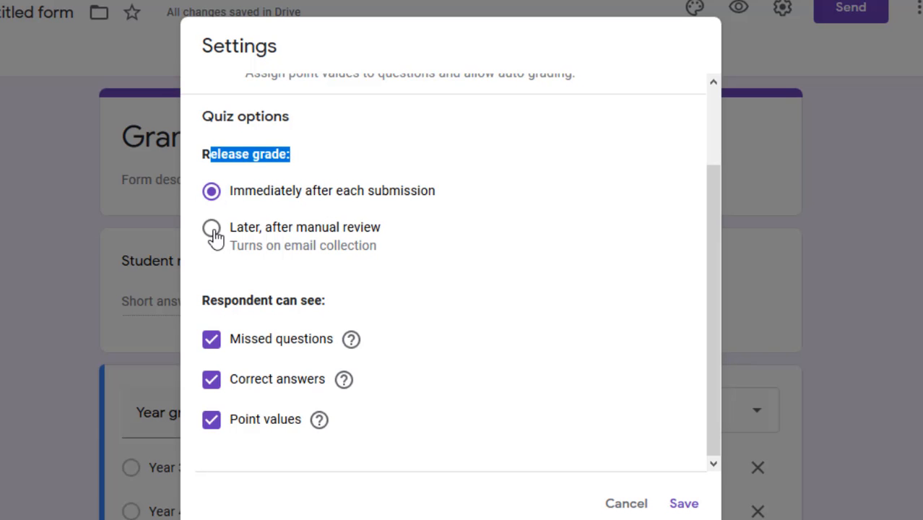
triple_click(233, 296)
left_click(252, 361)
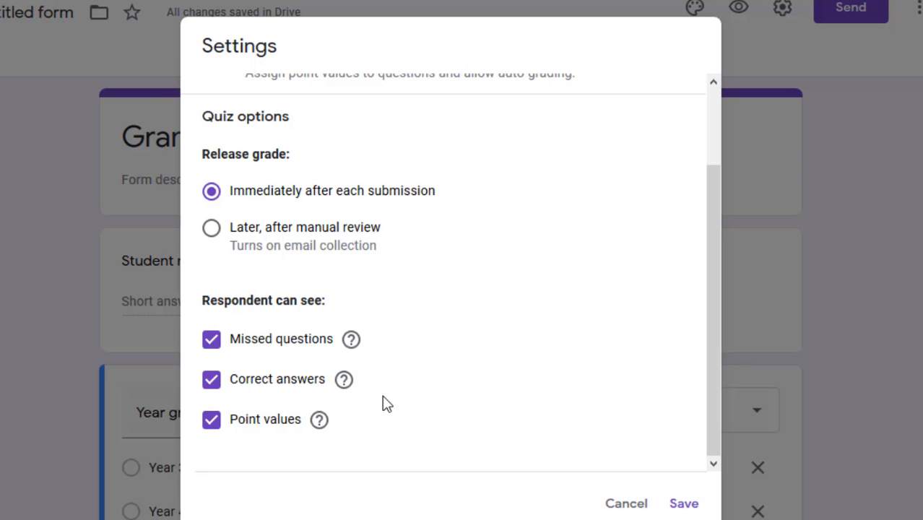
left_click(686, 505)
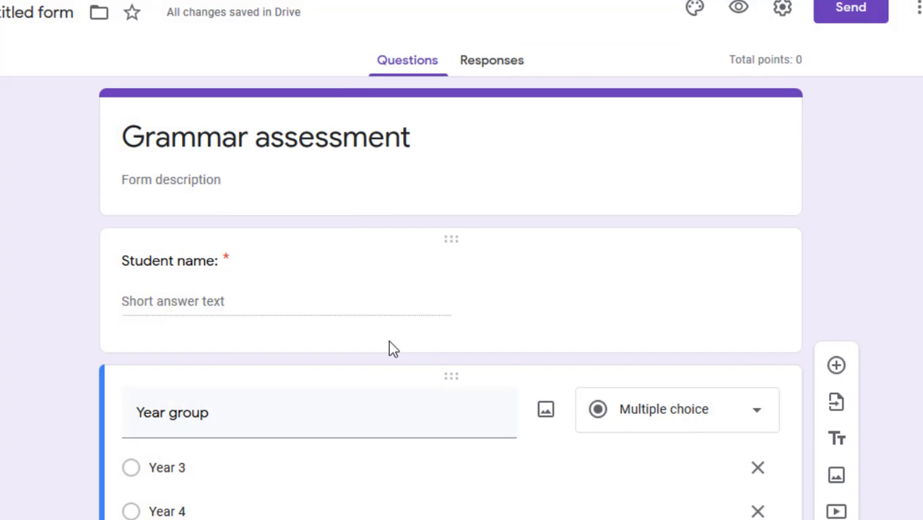
Set the answer key of the "Year group" question to Year 3, worth 5 points
scroll(403, 259, "down", 1)
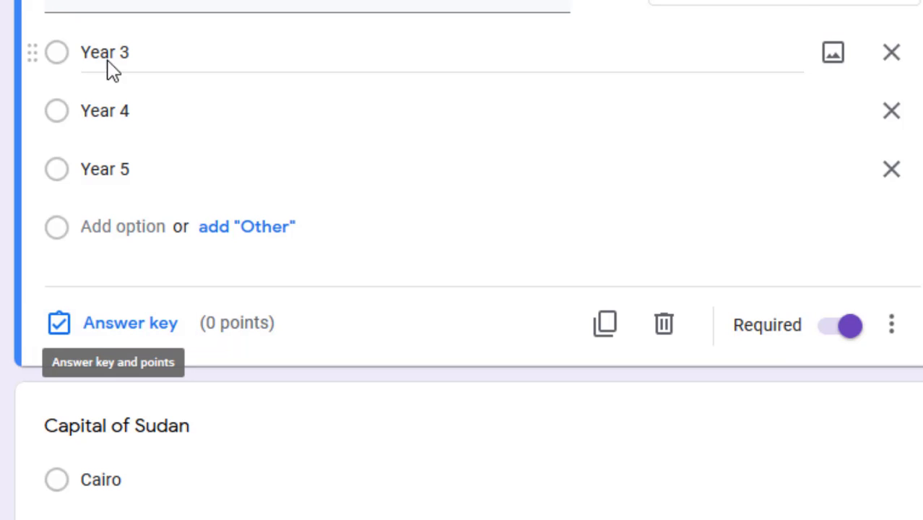
left_click(120, 326)
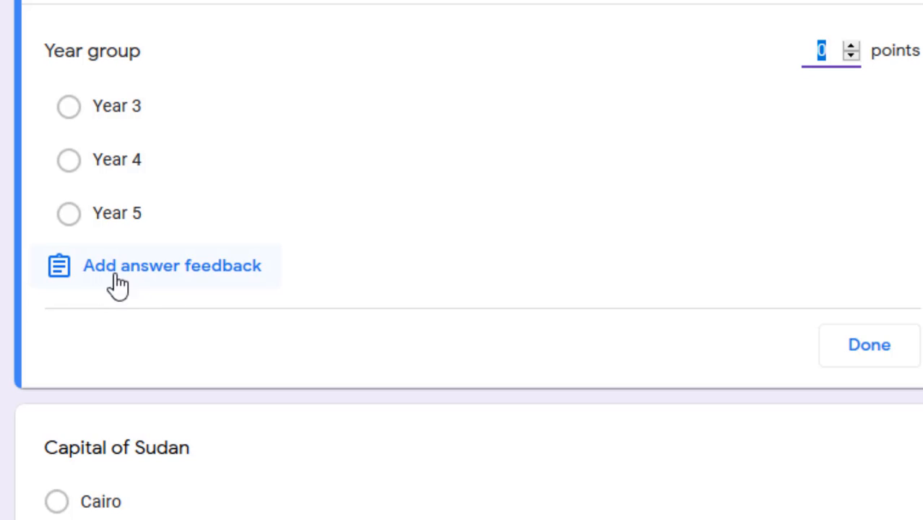
left_click(69, 110)
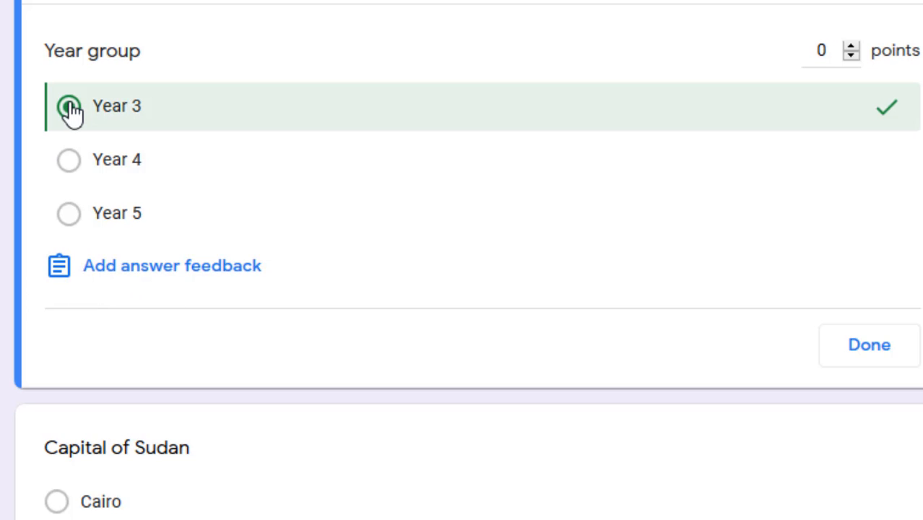
left_click_drag(832, 55, 797, 56)
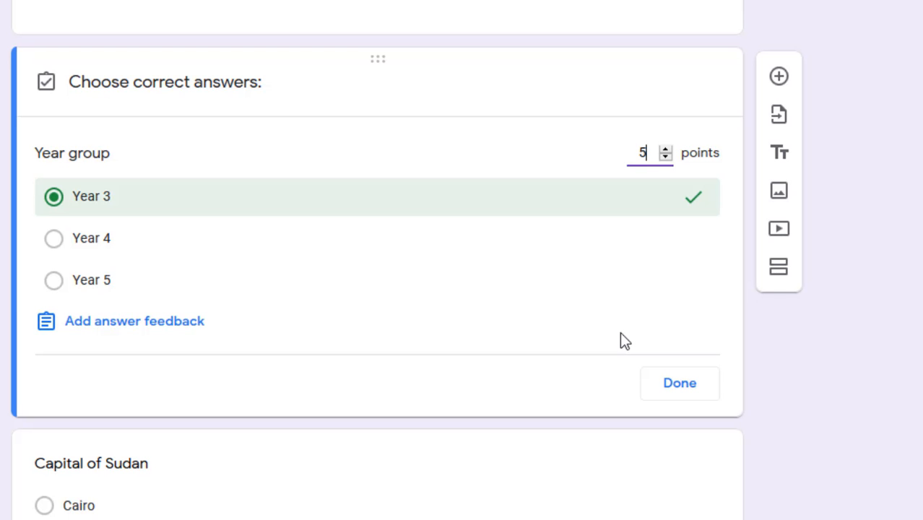
left_click(679, 383)
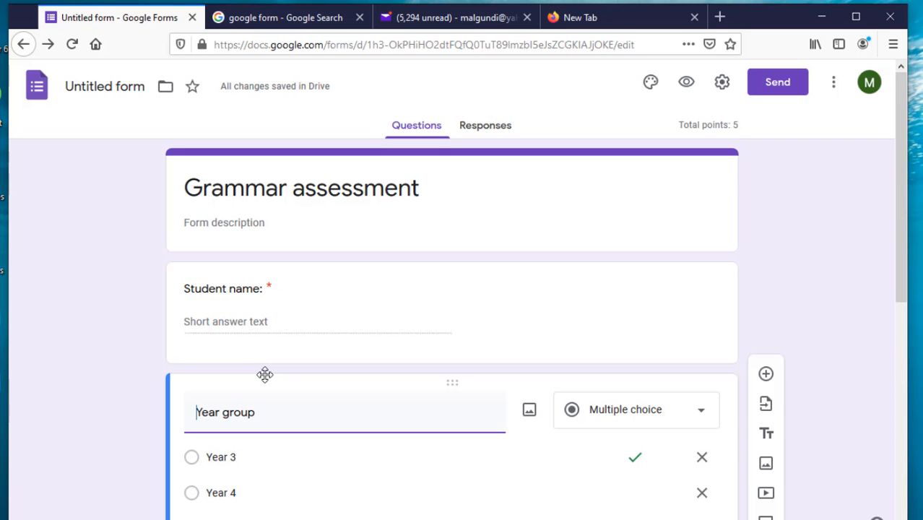
Rename the untitled form file as "Grammar assessment"
mouse_move(145, 87)
left_mouse_down()
mouse_move(97, 86)
mouse_move(138, 88)
left_mouse_up()
left_click(126, 87)
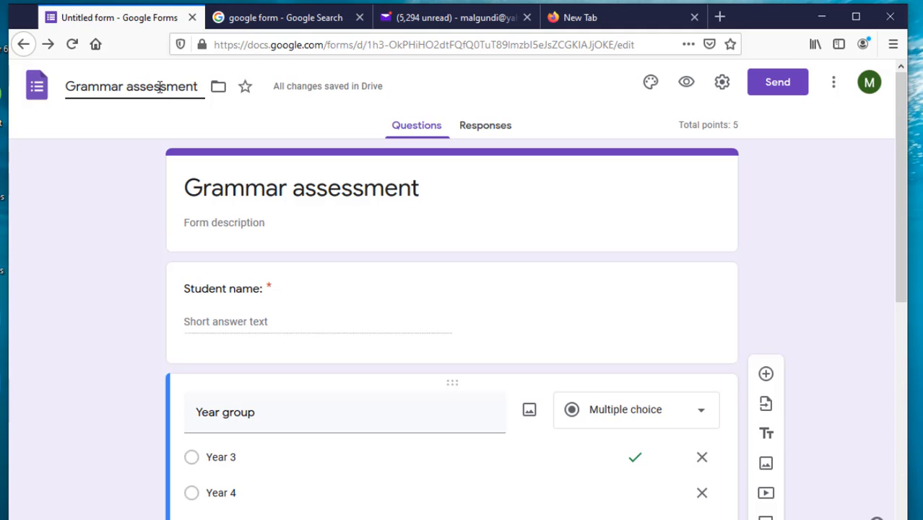
key("Return")
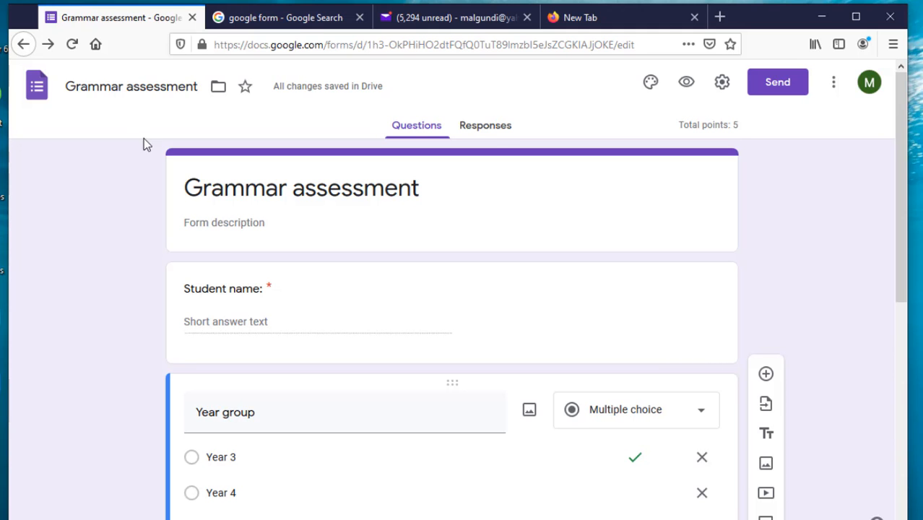
Create a new spreadsheet as the destination for the form's responses, keeping the suggested name
left_click(498, 132)
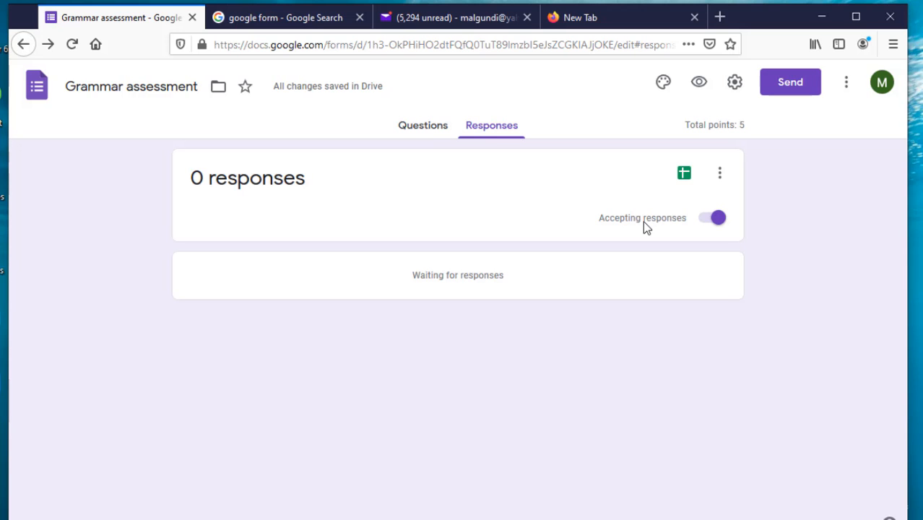
left_click(684, 175)
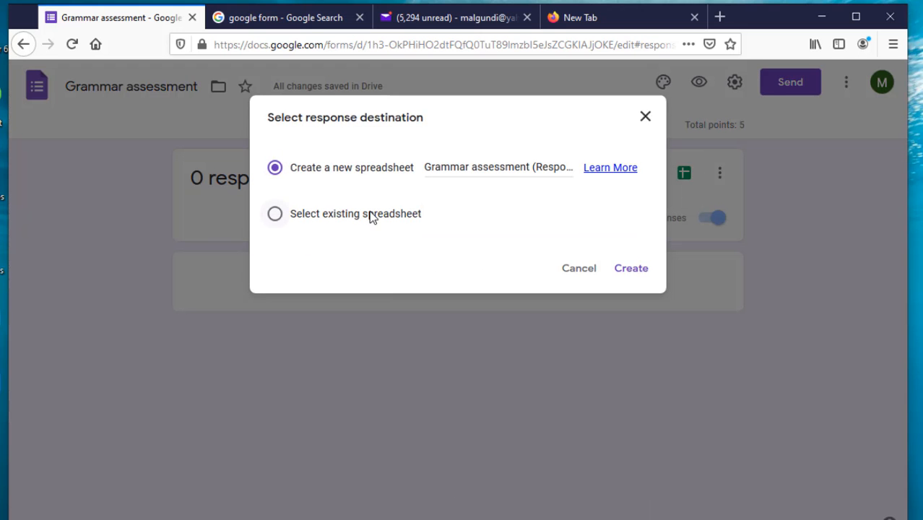
left_click(560, 165)
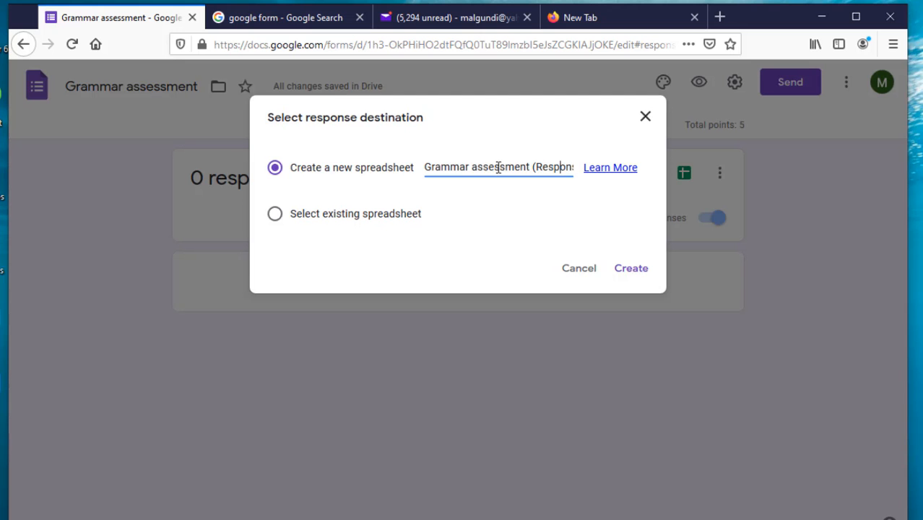
left_click(631, 269)
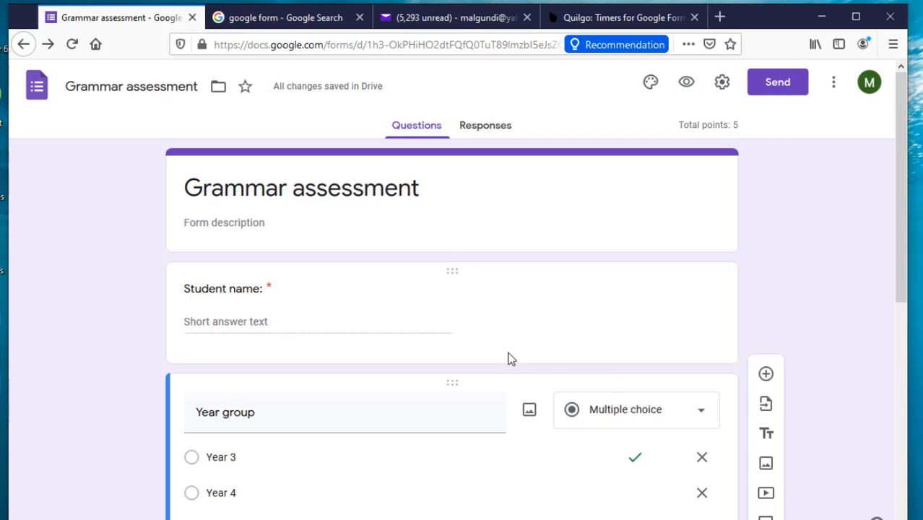
scroll(499, 325, "down", 2)
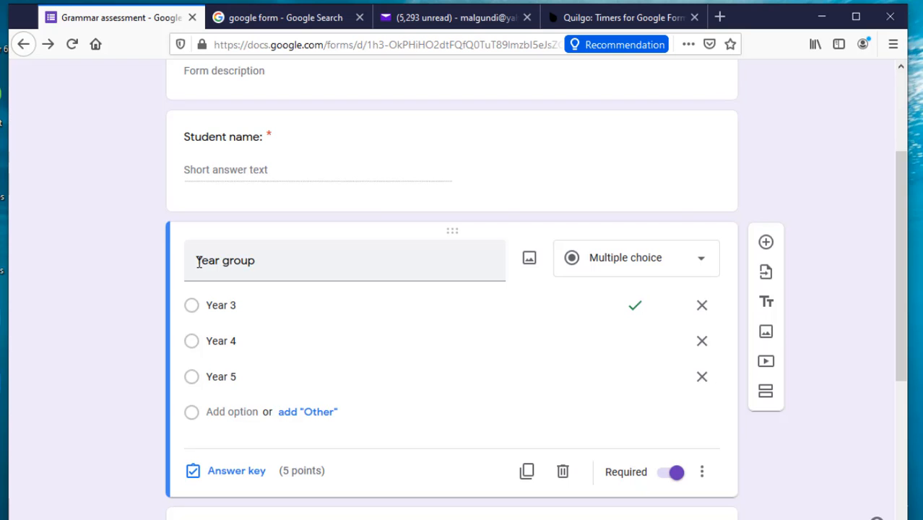
left_click_drag(197, 261, 287, 258)
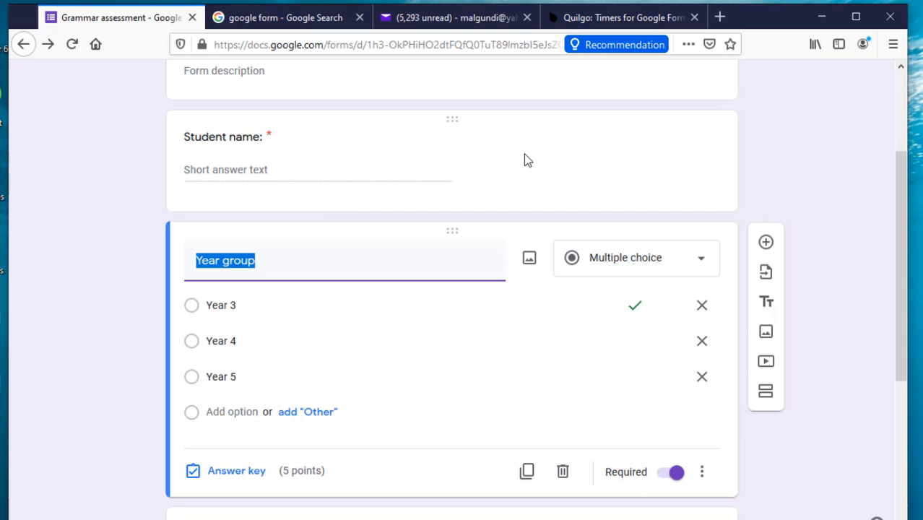
scroll(522, 156, "up", 3)
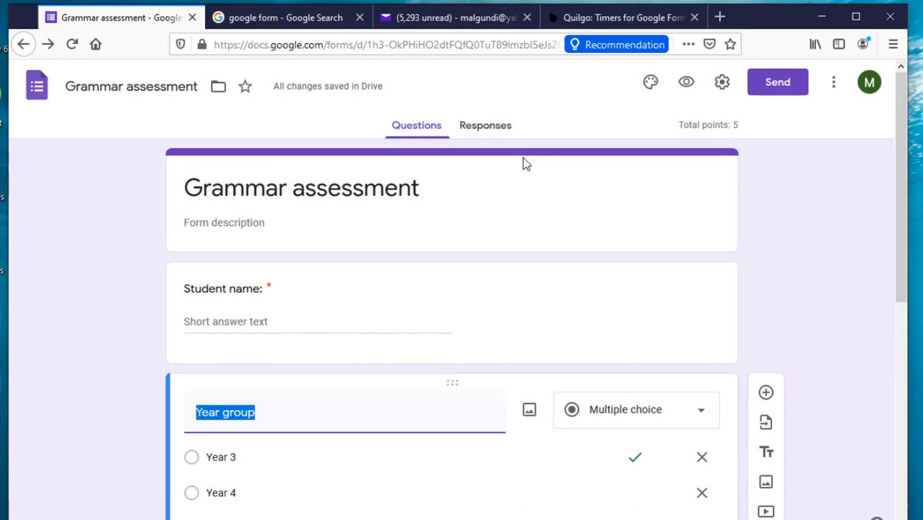
Switch to the Quilgo website and sign in with the Google account
left_click(598, 22)
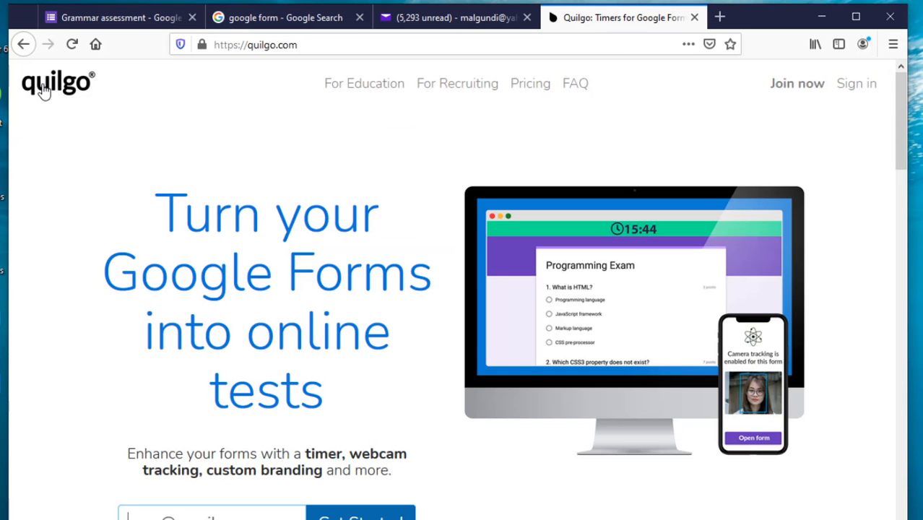
scroll(147, 101, "down", 2)
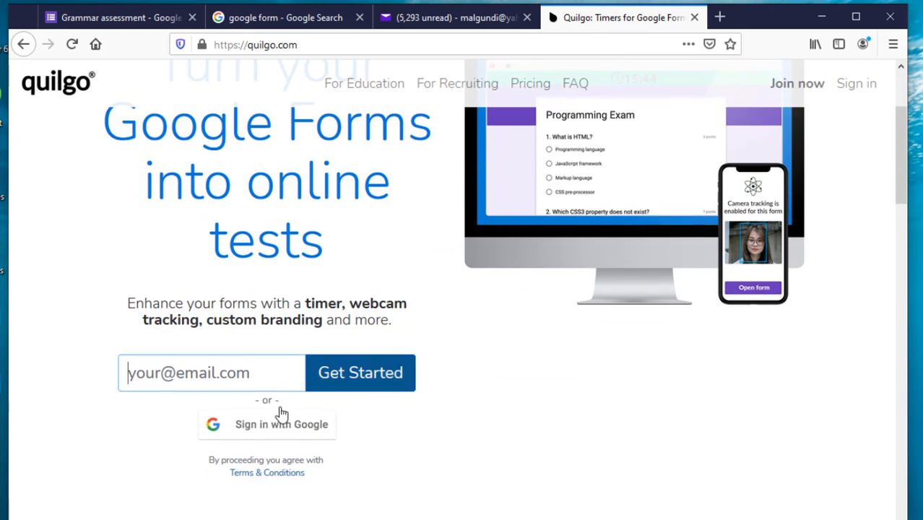
left_click(312, 432)
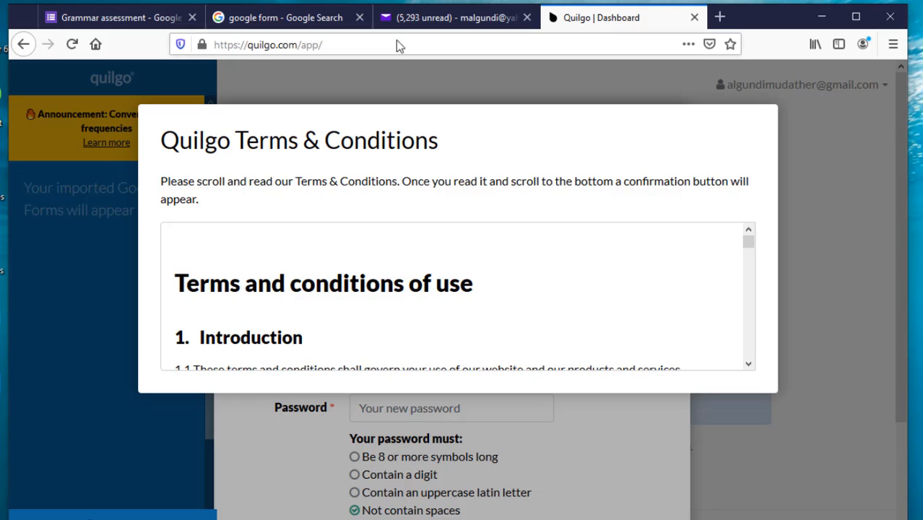
Read through the Quilgo Terms & Conditions to the end and accept them
scroll(652, 244, "down", 15)
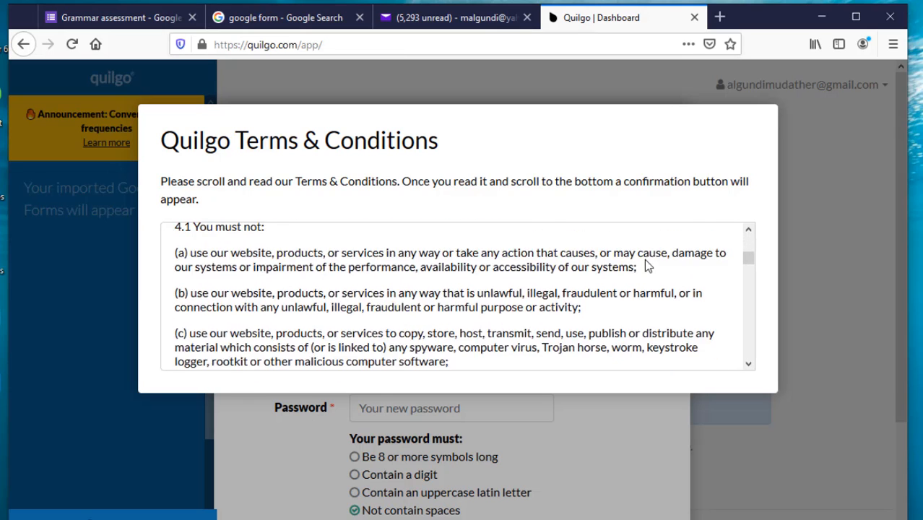
scroll(645, 264, "down", 15)
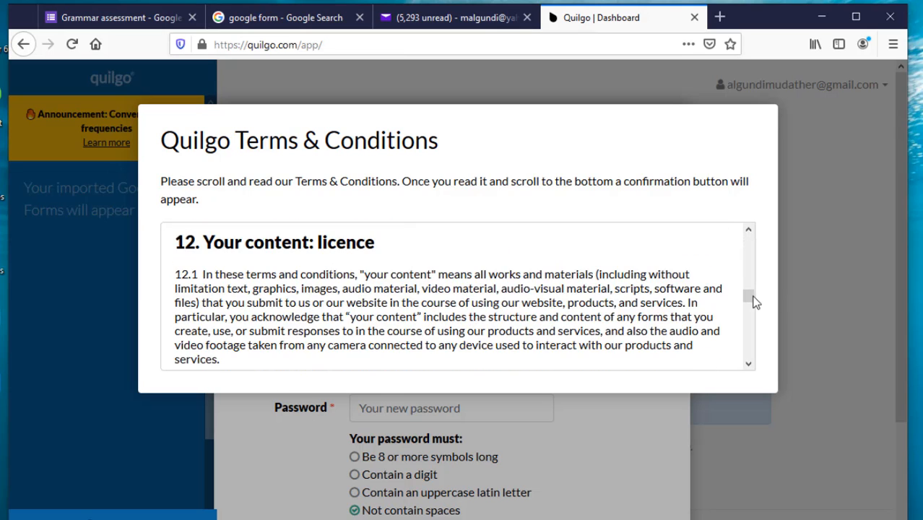
left_click_drag(751, 302, 758, 378)
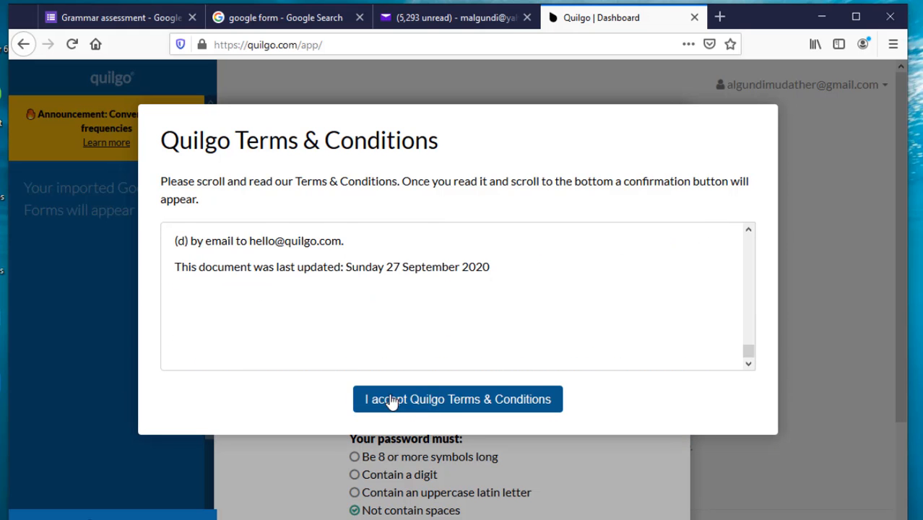
left_click(459, 402)
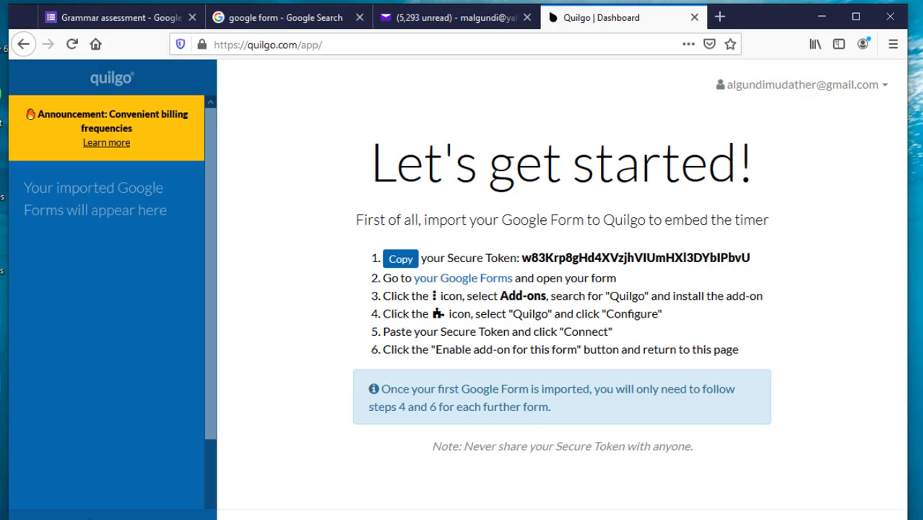
Copy the Secure Token shown in Quilgo's getting-started instructions
left_click(402, 259)
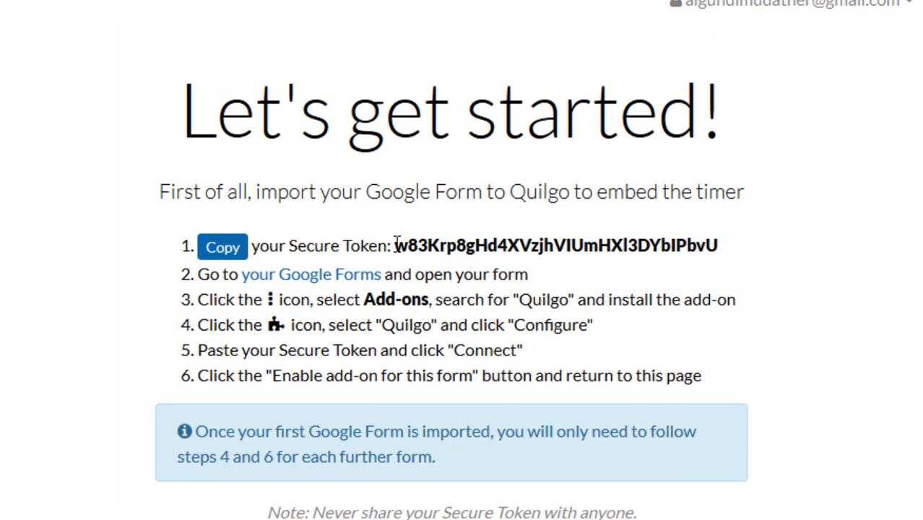
left_click_drag(397, 244, 715, 246)
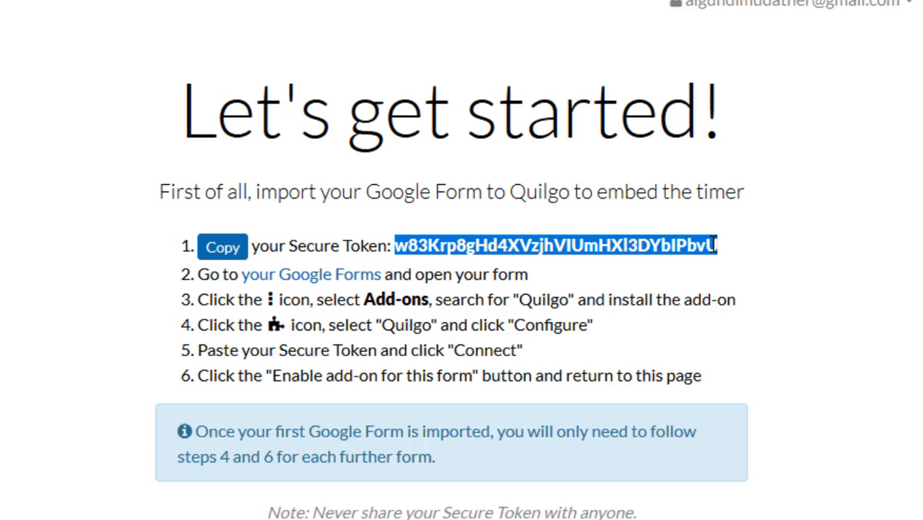
right_click(663, 257)
left_click(665, 258)
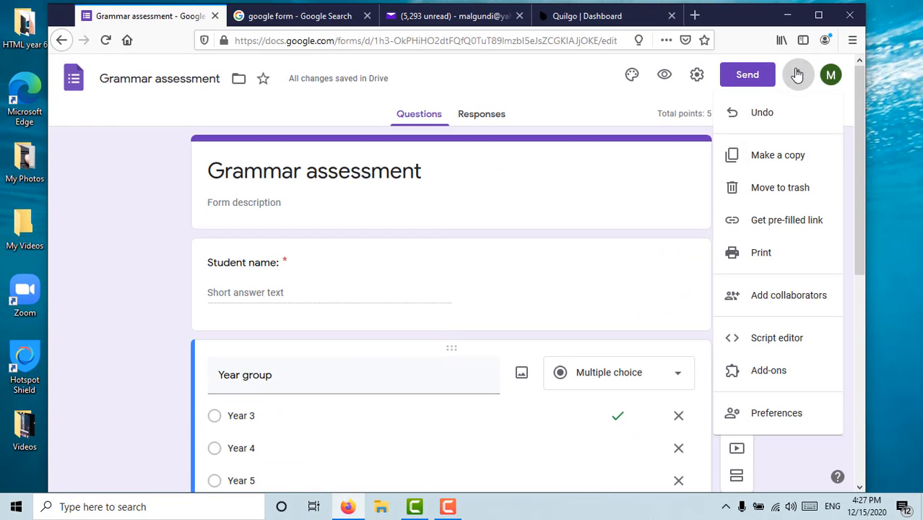
Find the Quilgo - Timer & Proctoring add-on in the Forms add-on marketplace and start installing it
left_click(798, 75)
left_click(800, 77)
left_click(783, 371)
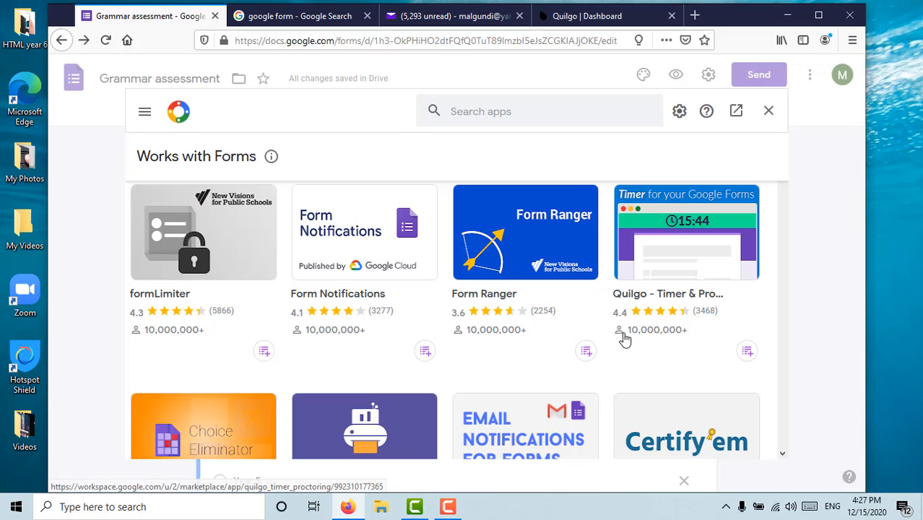
left_click(674, 230)
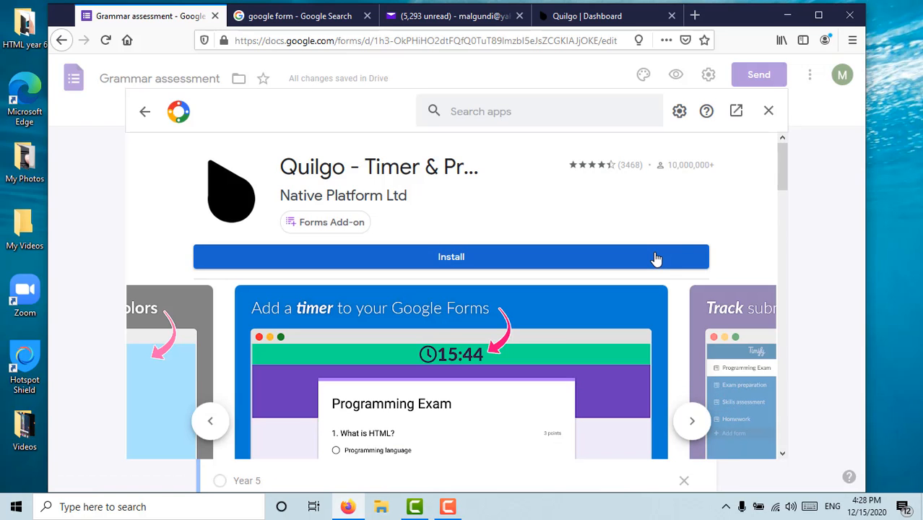
left_click(445, 258)
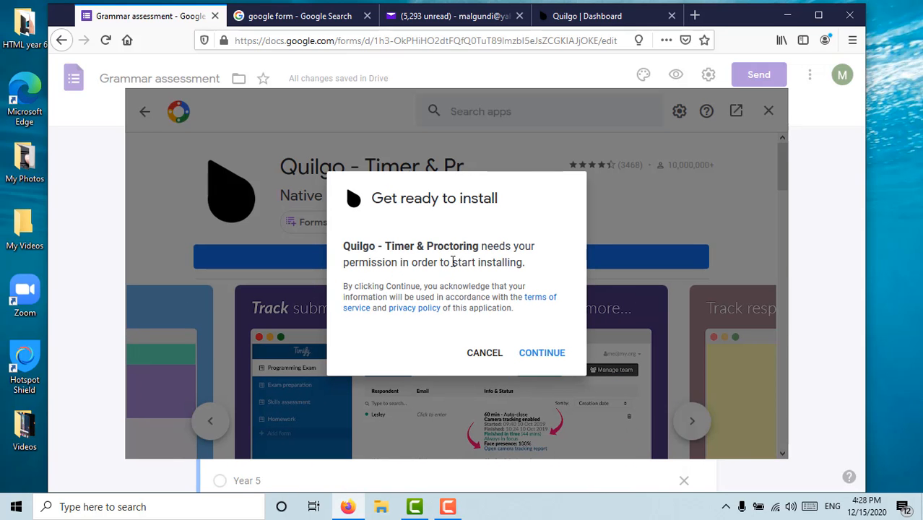
Authorise the Quilgo installation with the Google account, allow the requested permissions and open the additional setup
left_click(543, 354)
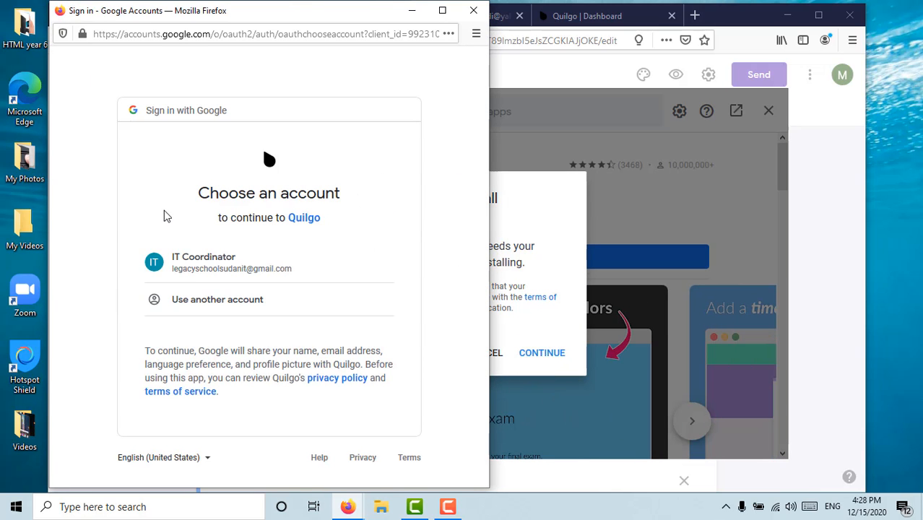
left_click(219, 267)
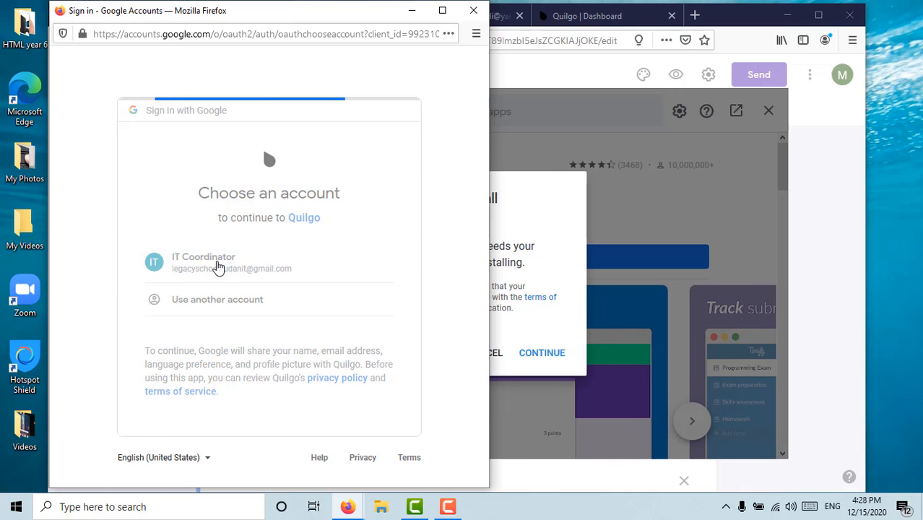
scroll(238, 289, "down", 3)
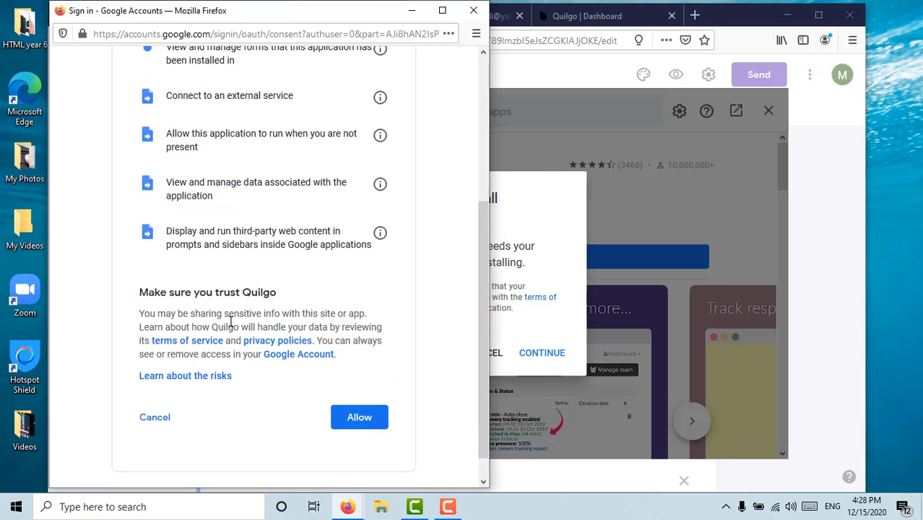
left_click(362, 392)
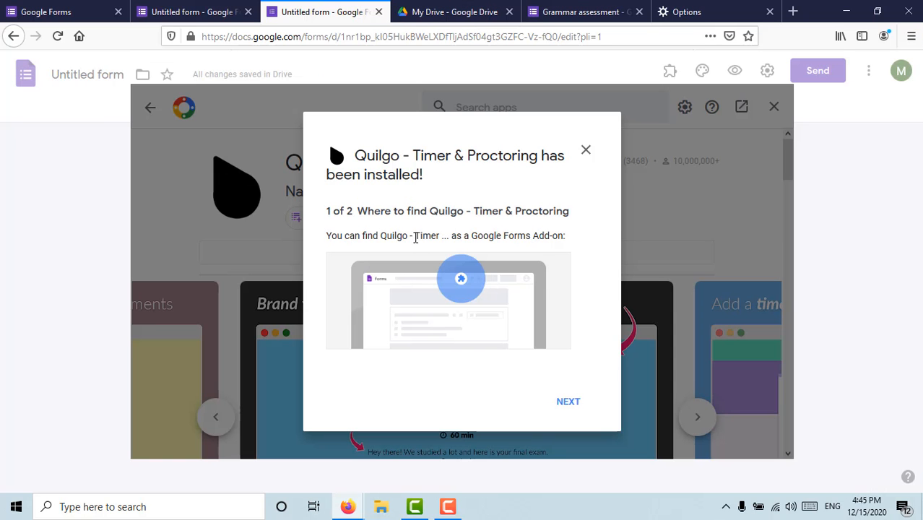
left_click(569, 403)
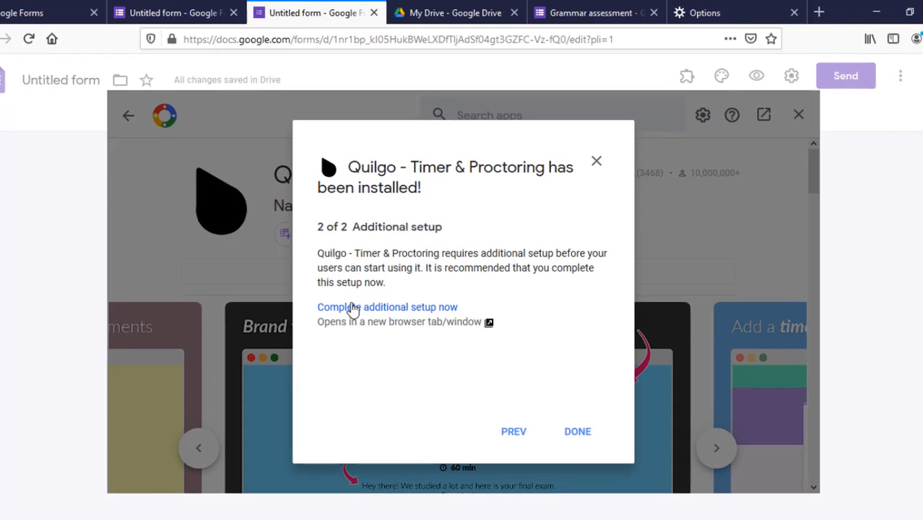
left_click(377, 286)
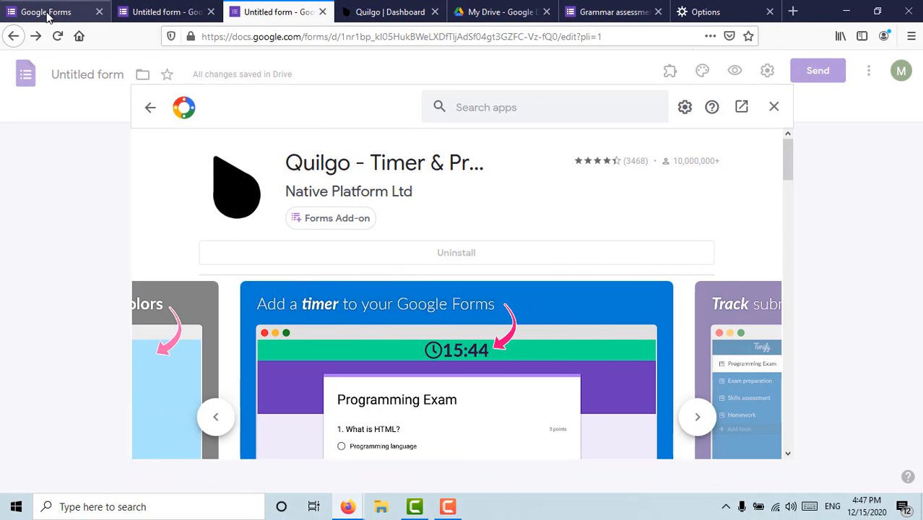
left_click(162, 12)
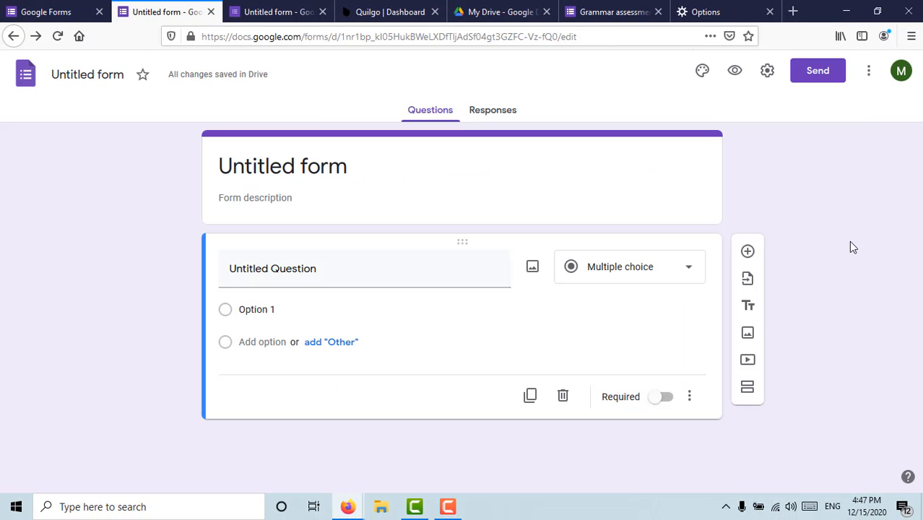
left_click(869, 72)
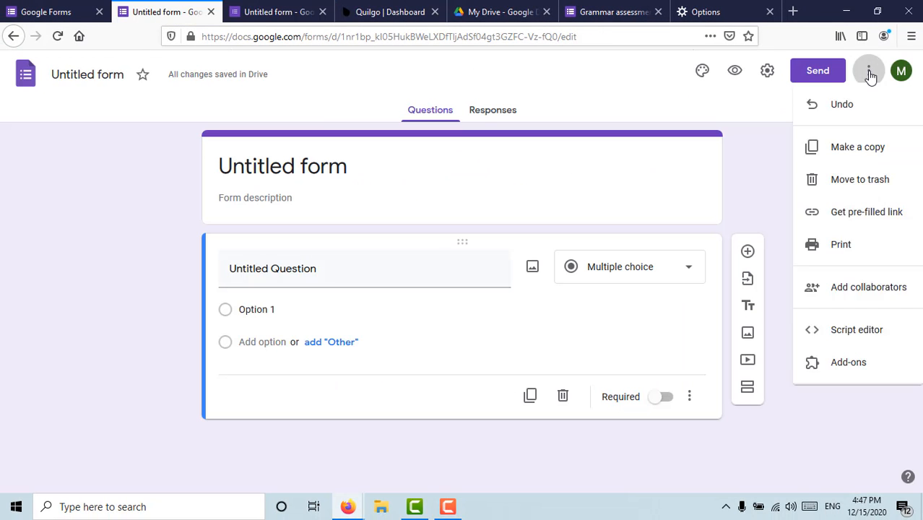
left_click(839, 368)
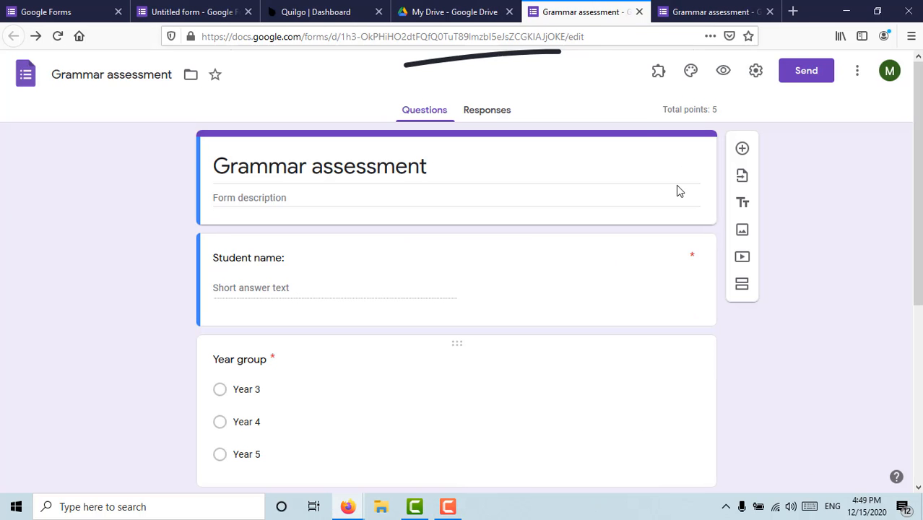
Connect the Quilgo add-on to the Grammar assessment form by pasting the Quilgo token, and enable Quilgo for this form
left_click(659, 72)
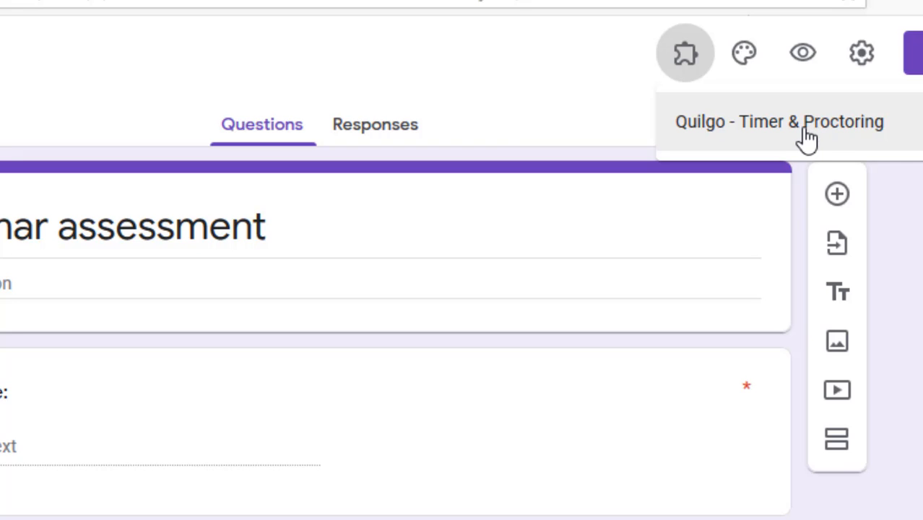
left_click(815, 139)
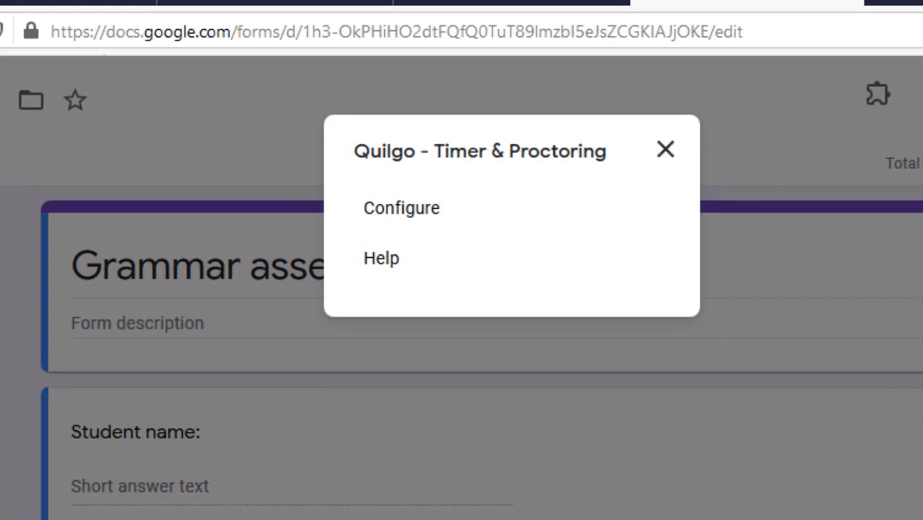
left_click(401, 211)
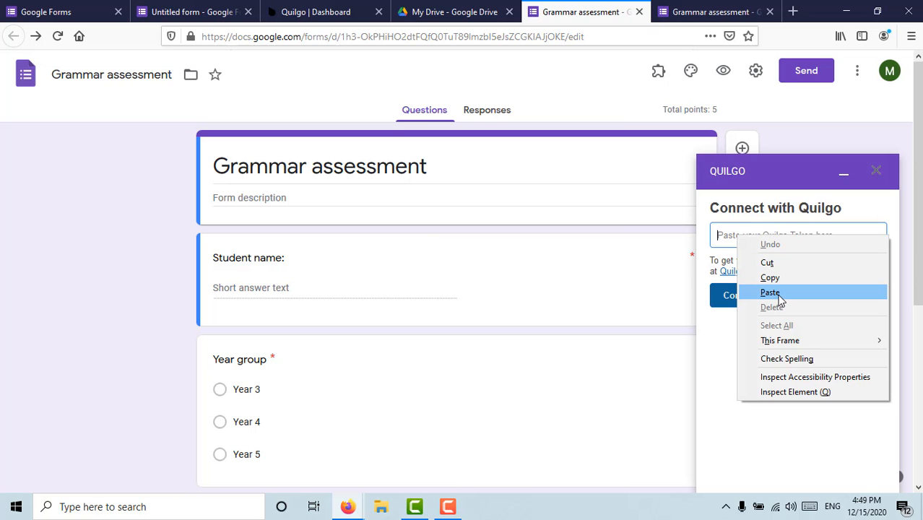
left_click(770, 293)
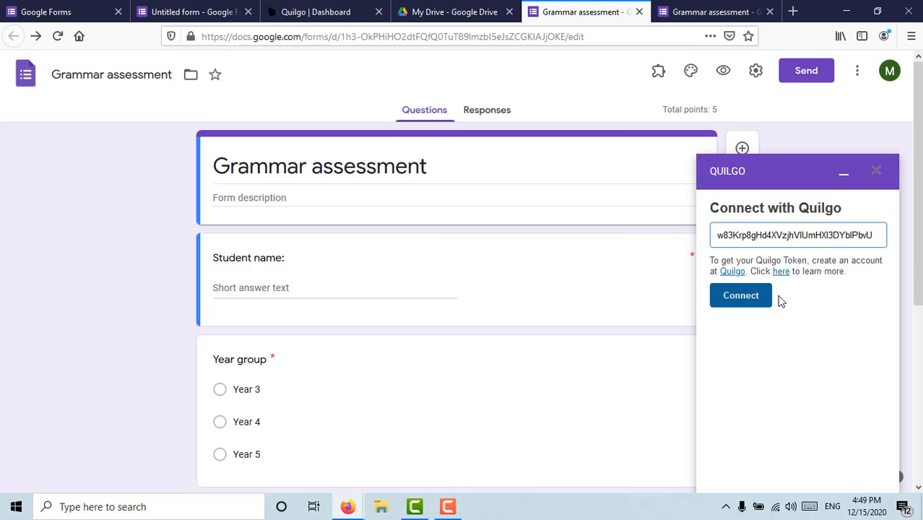
left_click(734, 302)
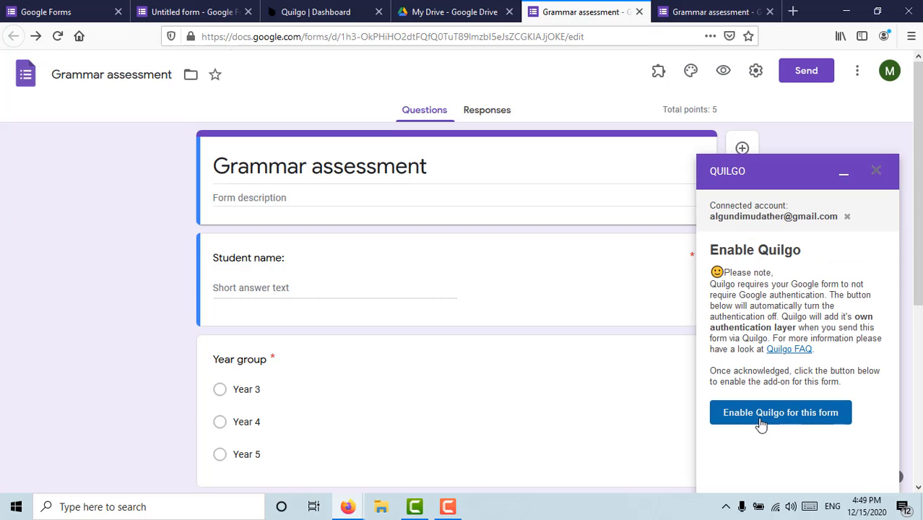
left_click(772, 410)
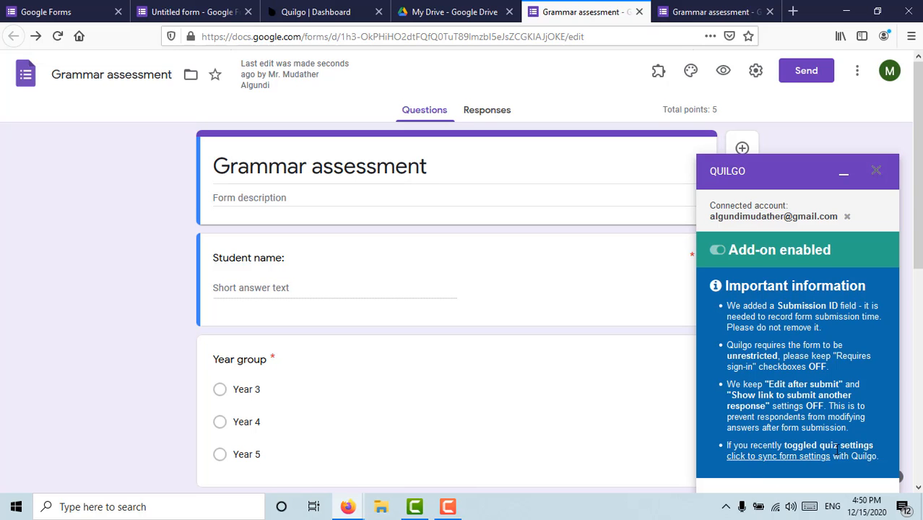
Switch to the Quilgo dashboard and check the management options for the Grammar assessment form
left_click(313, 15)
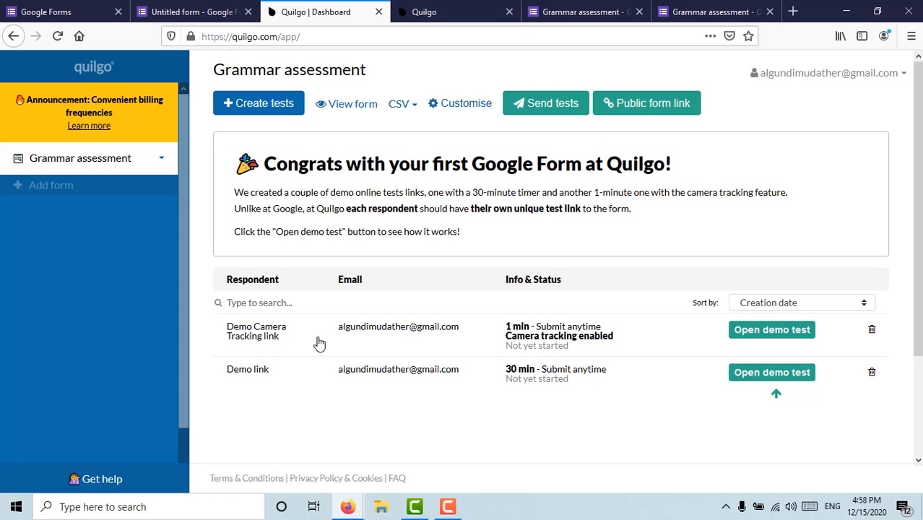
left_click(64, 163)
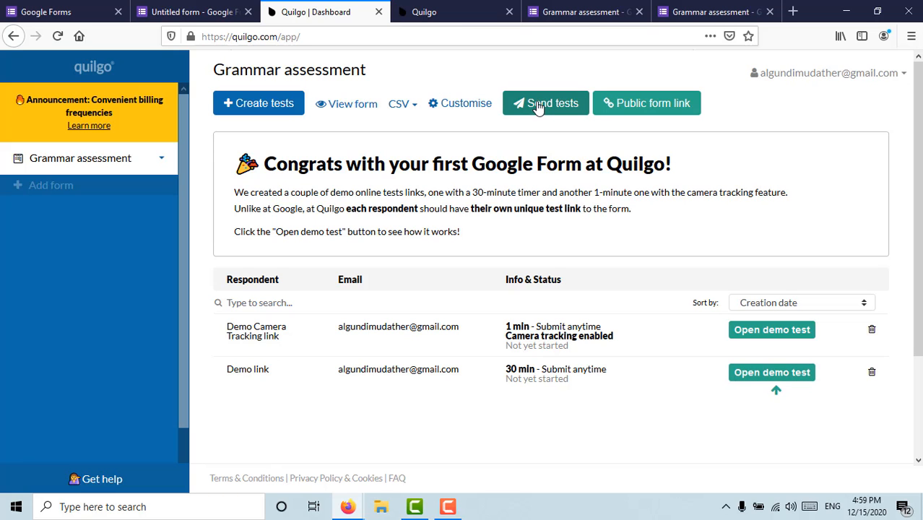
left_click(142, 159)
left_click(162, 161)
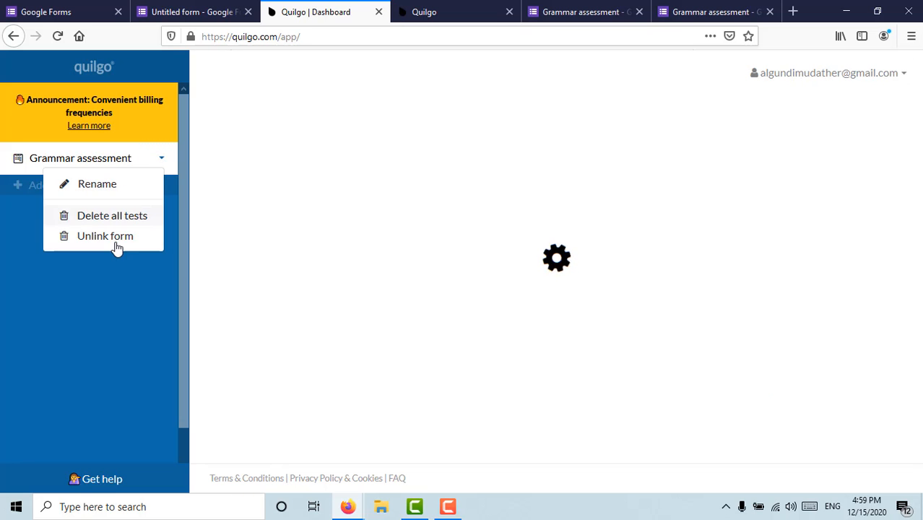
left_click(342, 258)
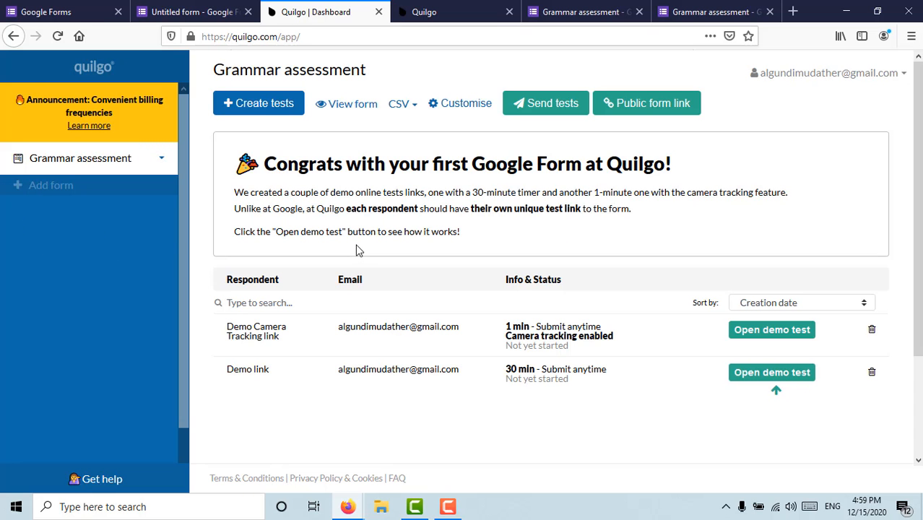
Look through the customisation options for the form's welcoming screen and close them without changes
left_click(465, 104)
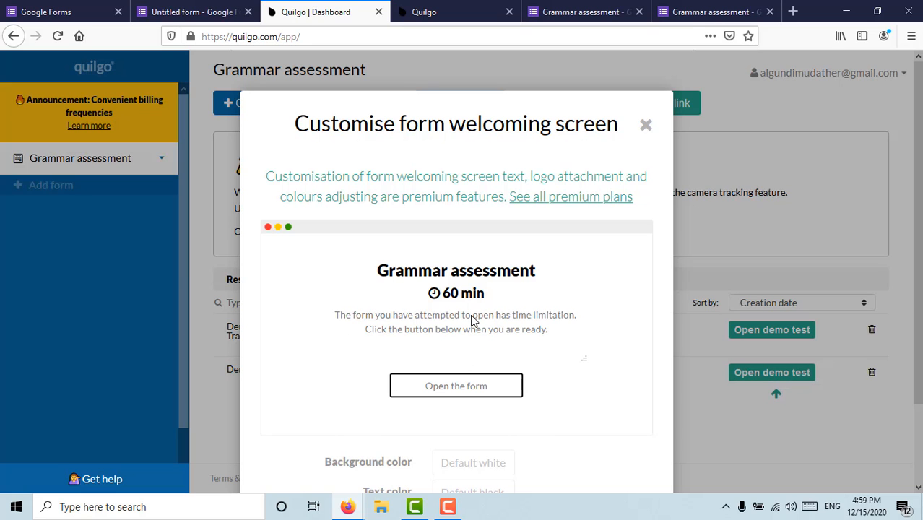
scroll(466, 319, "down", 2)
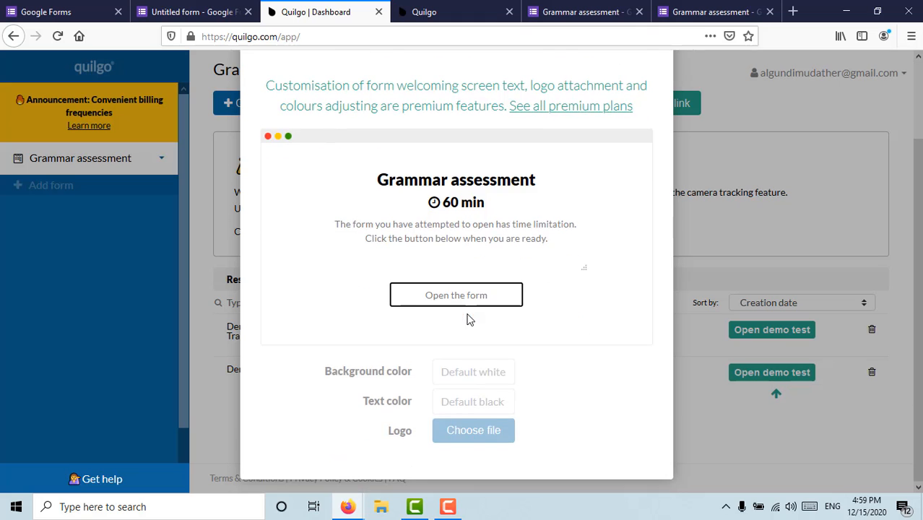
scroll(541, 237, "up", 2)
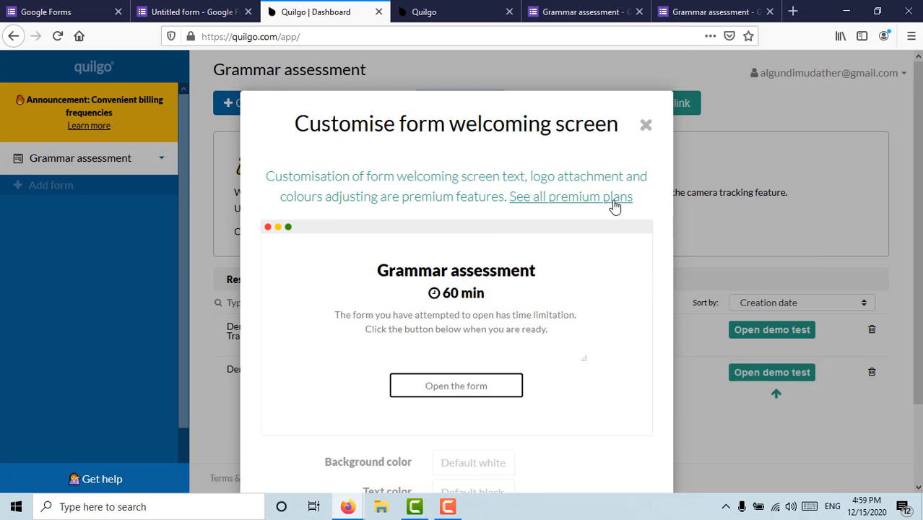
left_click(646, 126)
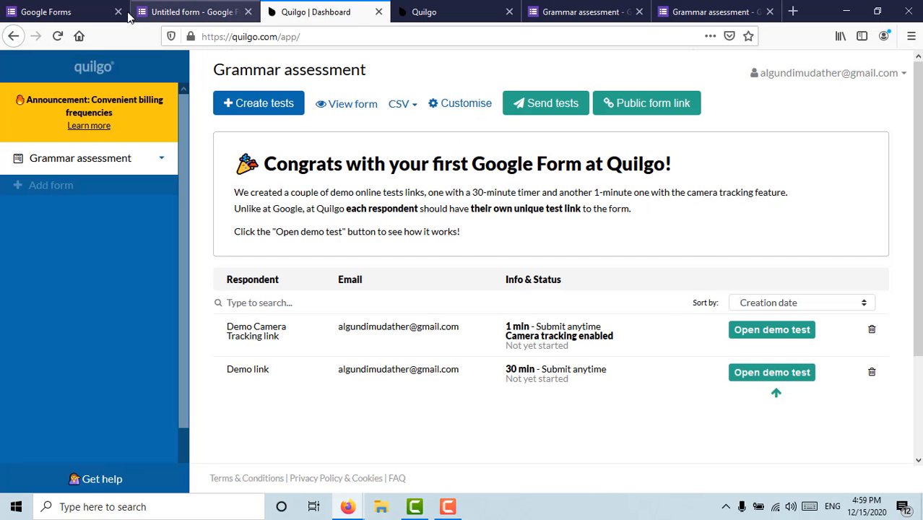
Return to the Grammar assessment form in Google Forms and copy its full-length sharing link
left_click(185, 13)
left_click(90, 16)
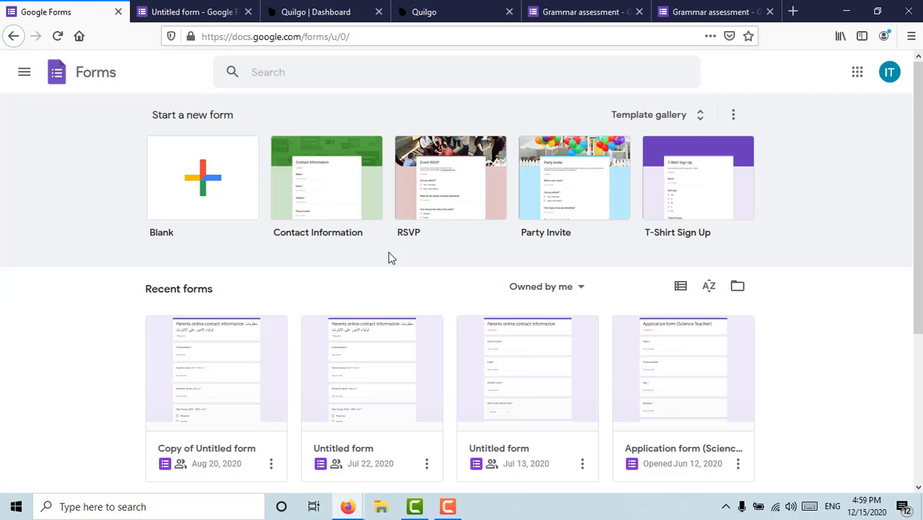
left_click(586, 13)
scroll(550, 239, "up", 2)
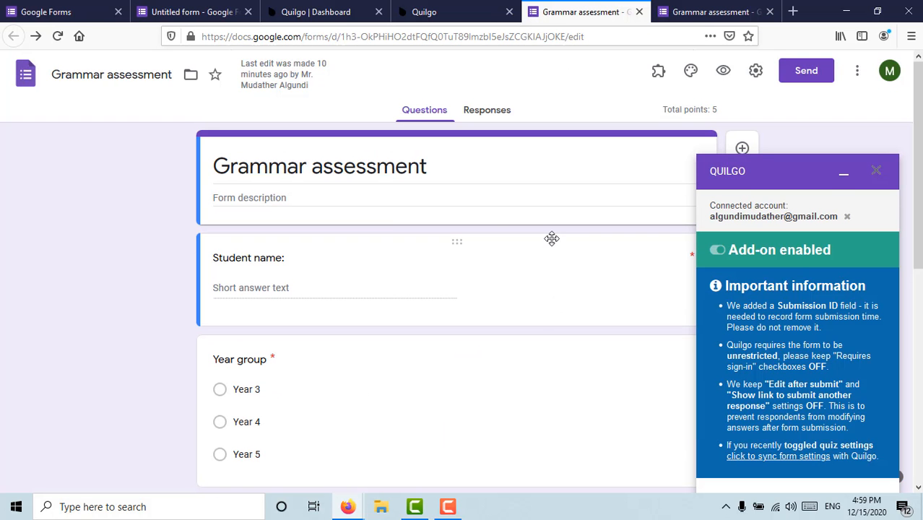
left_click(814, 74)
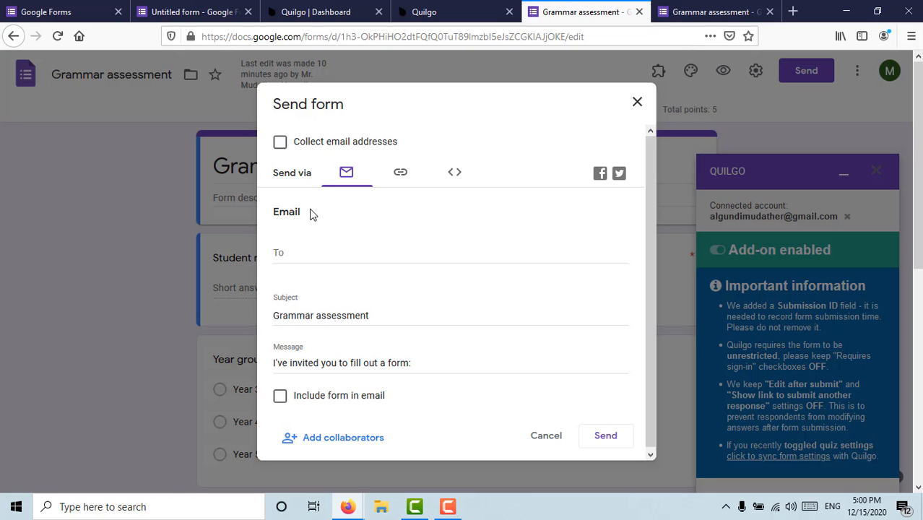
left_click(400, 176)
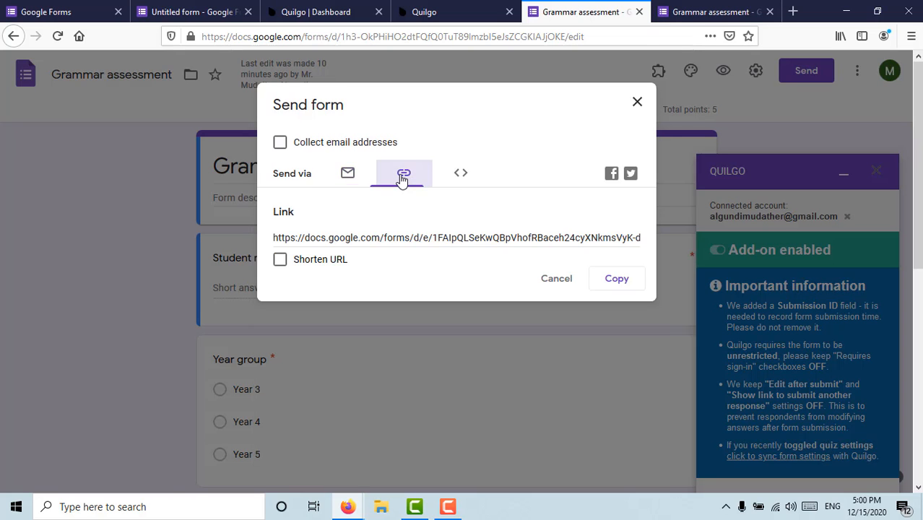
left_click(372, 238)
right_click(373, 238)
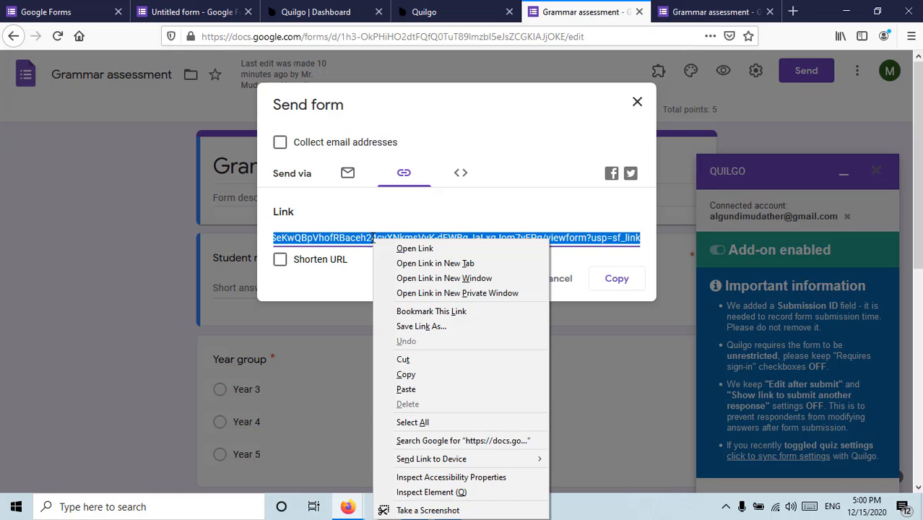
left_click(624, 283)
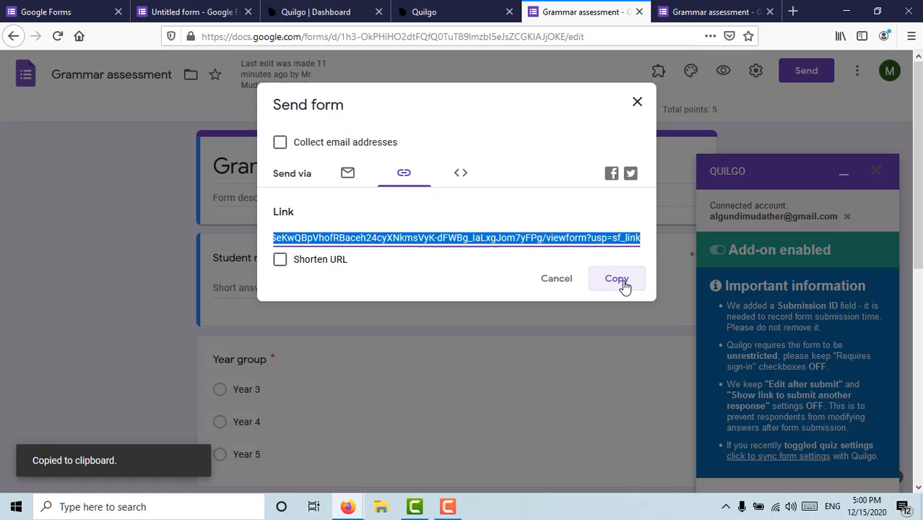